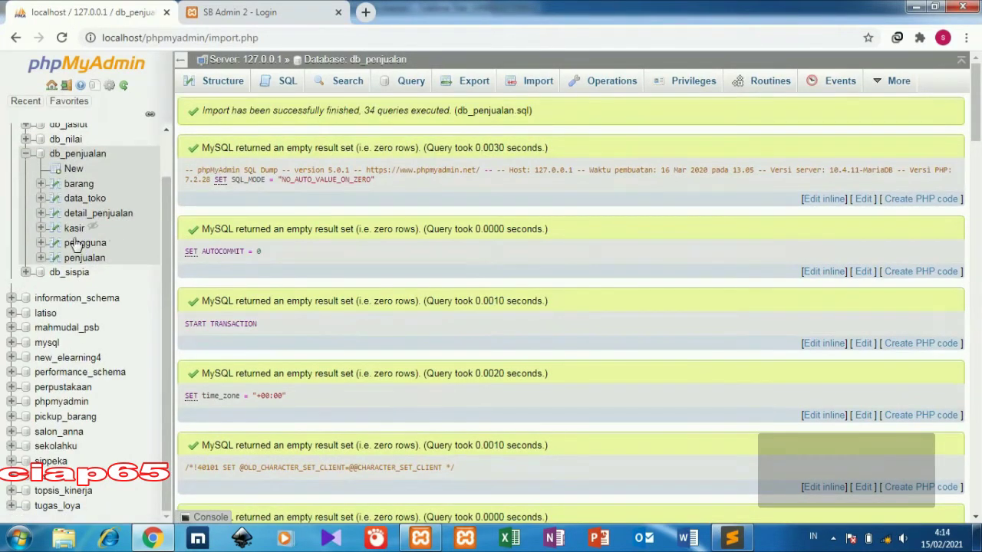
Copy the username stored in the pengguna table into the username field of the sales application's login form.
{"action": "left_click", "coordinate": [83, 246]}
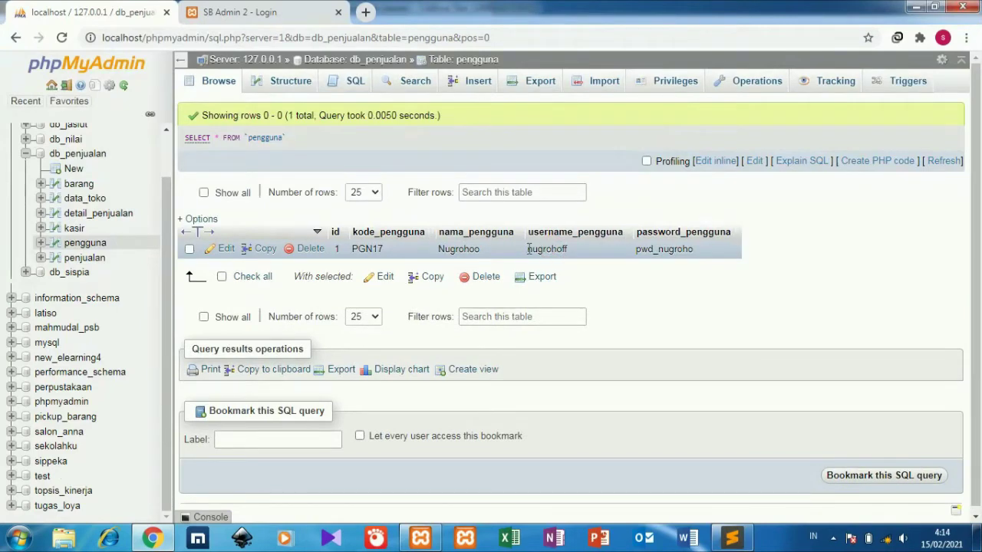
{"action": "left_click_drag", "start_coordinate": [528, 249], "coordinate": [568, 249]}
{"action": "key", "text": "ctrl+c"}
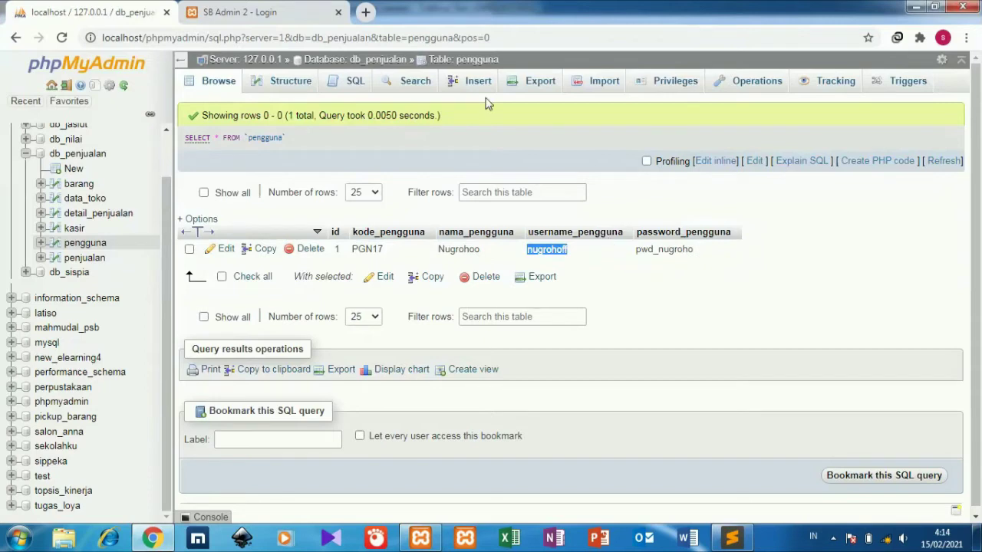
{"action": "left_click", "coordinate": [222, 11]}
{"action": "left_click", "coordinate": [298, 172]}
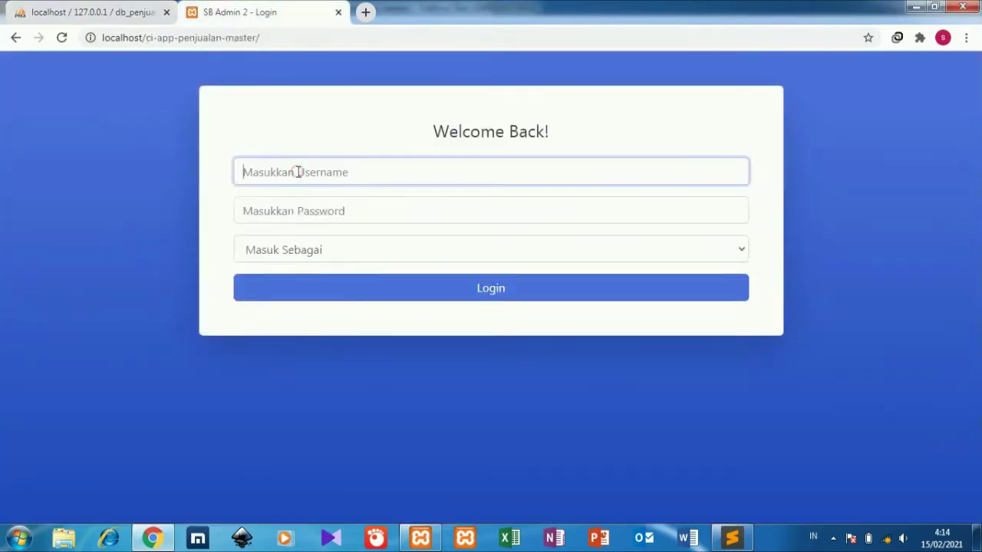
{"action": "key", "text": "ctrl+v"}
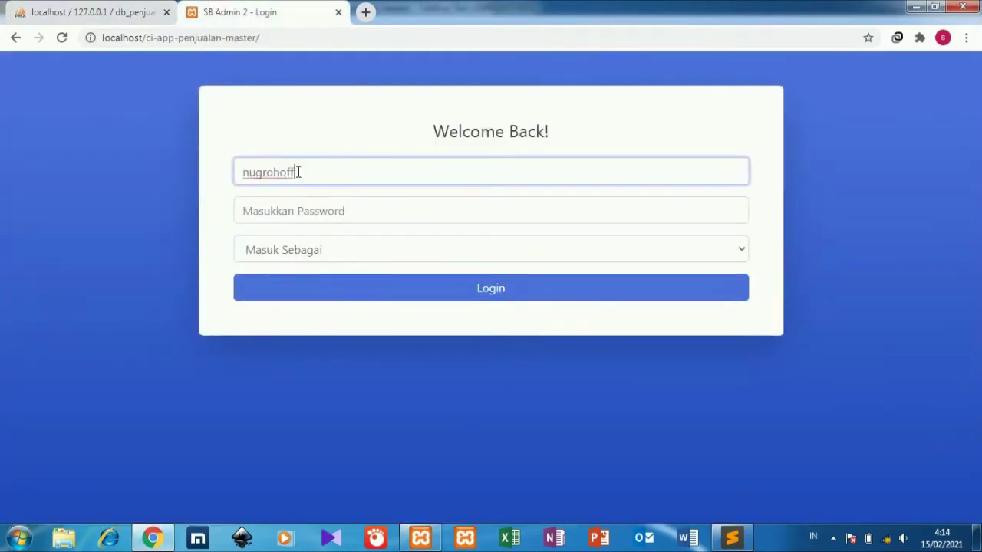
Copy the account password from the same pengguna record and enter it in the login form's password field.
{"action": "left_click", "coordinate": [91, 5]}
{"action": "left_click_drag", "start_coordinate": [694, 249], "coordinate": [639, 247]}
{"action": "key", "text": "ctrl+c"}
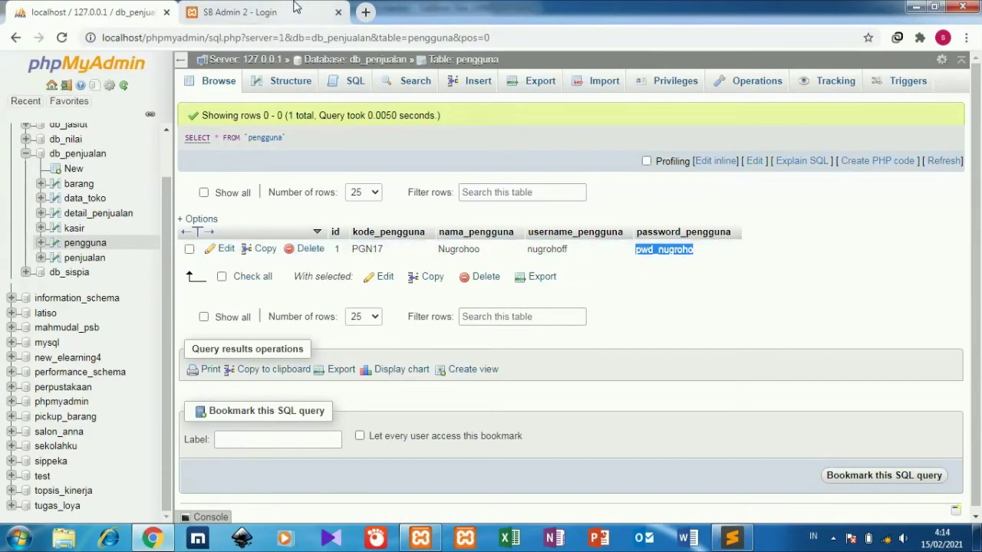
{"action": "left_click", "coordinate": [364, 11]}
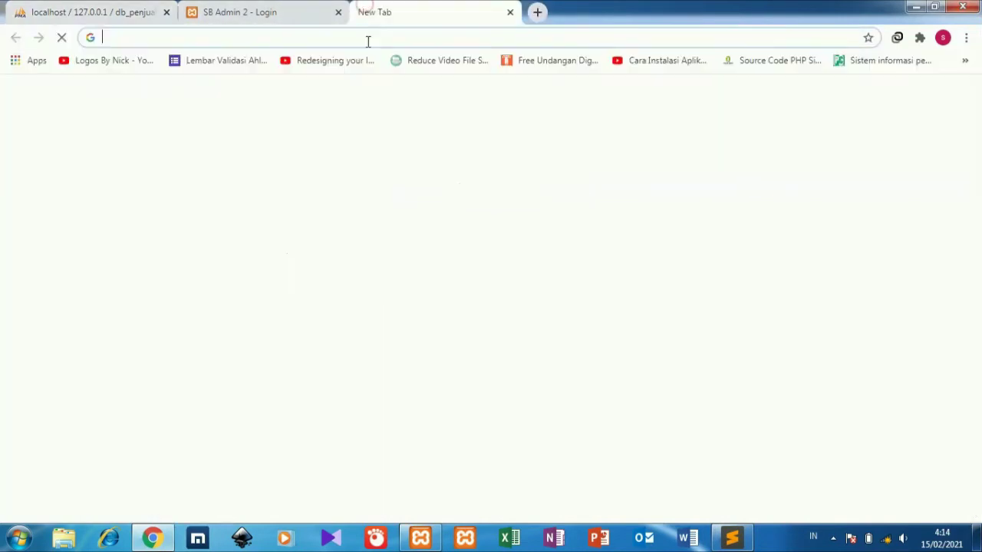
{"action": "key", "text": "ctrl+v"}
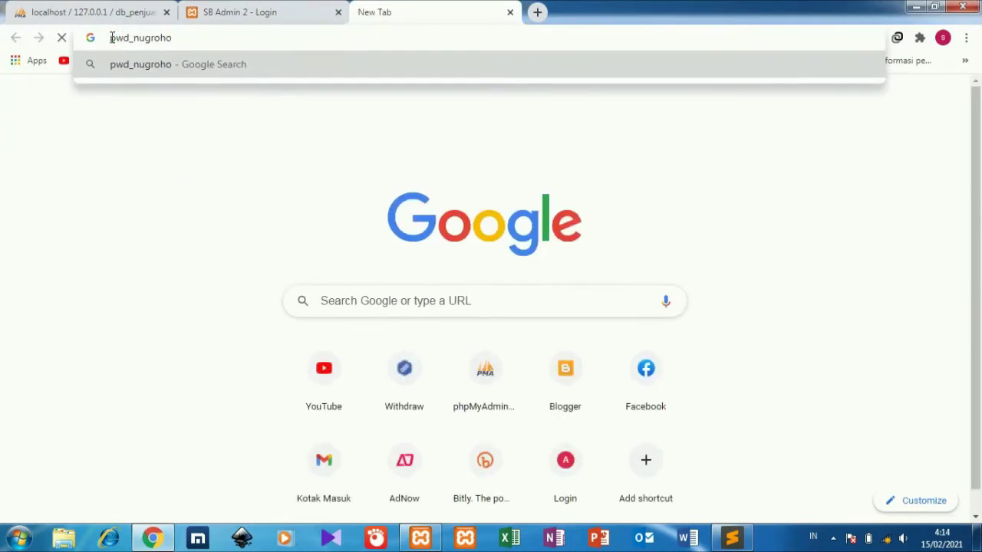
{"action": "double_click", "coordinate": [111, 38]}
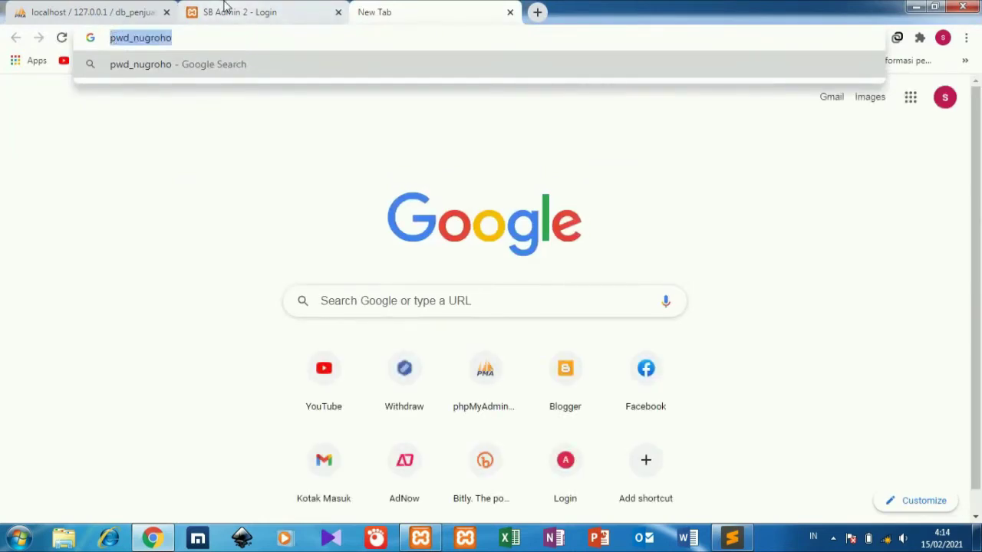
{"action": "left_click", "coordinate": [225, 11]}
{"action": "left_click", "coordinate": [296, 211]}
{"action": "key", "text": "ctrl+v"}
Choose Admin as the login role and log in to the sales application.
{"action": "left_click", "coordinate": [311, 250]}
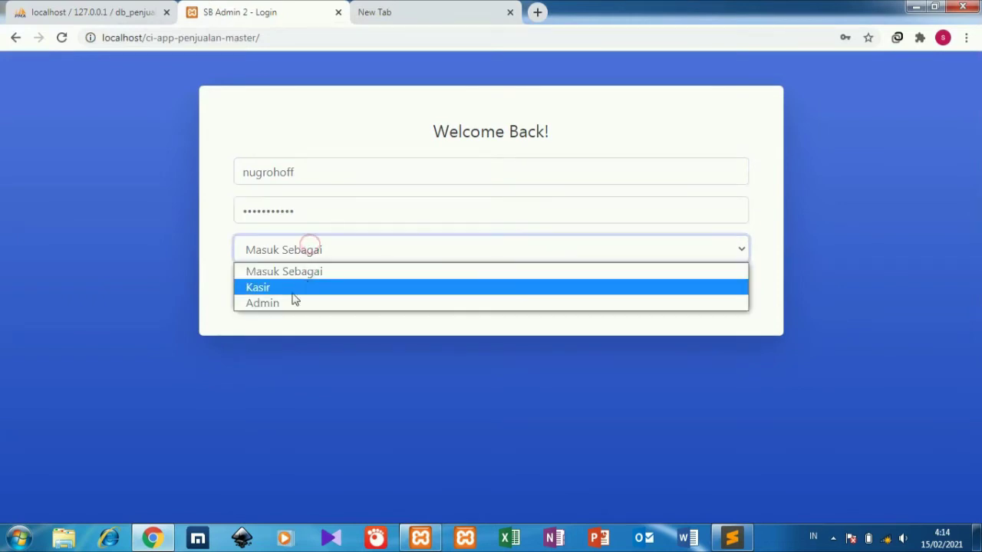
{"action": "left_click", "coordinate": [291, 301]}
{"action": "left_click", "coordinate": [316, 289]}
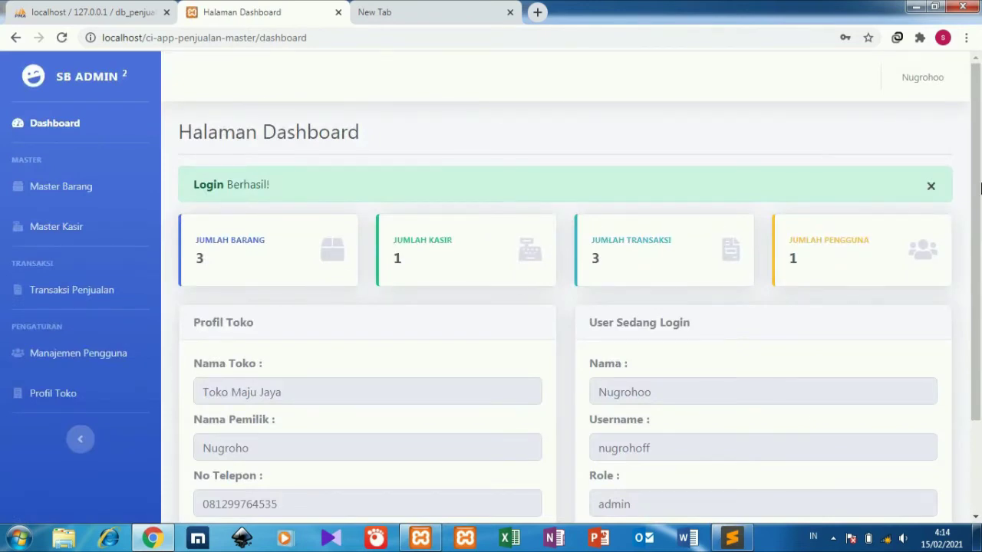
Look over the dashboard and open the form for adding a new item to Master Barang.
{"action": "left_click_drag", "start_coordinate": [980, 188], "coordinate": [972, 280]}
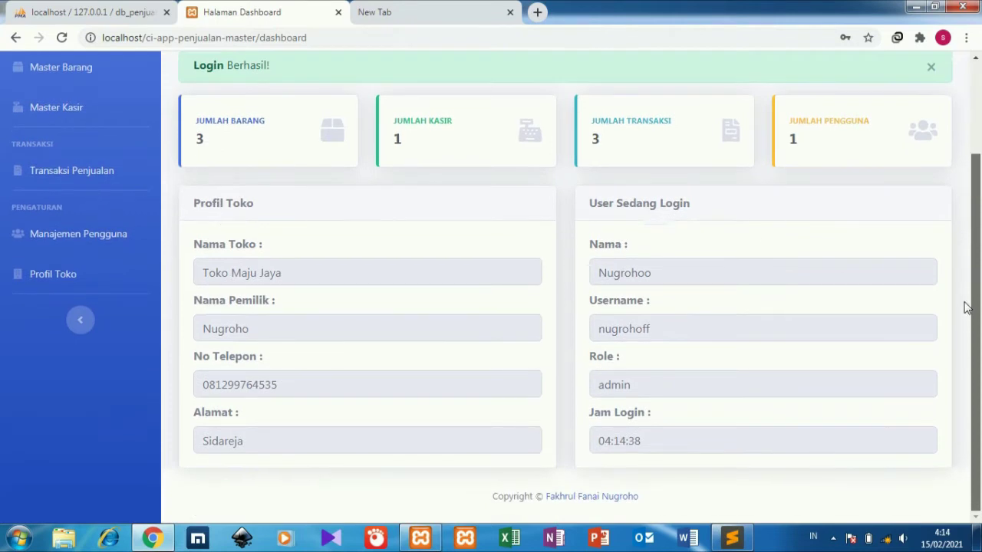
{"action": "scroll", "coordinate": [968, 307], "scroll_direction": "up", "scroll_amount": 3}
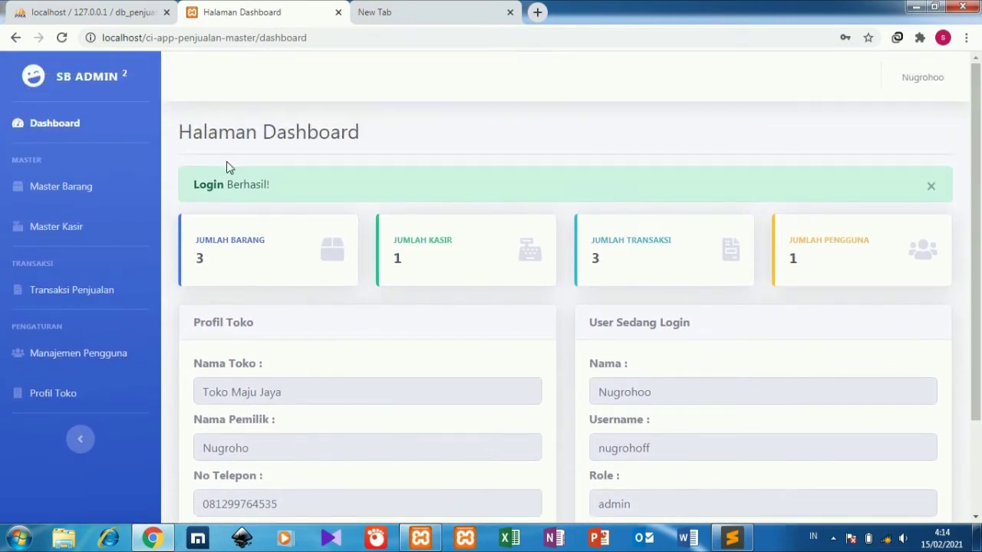
{"action": "left_click", "coordinate": [94, 201]}
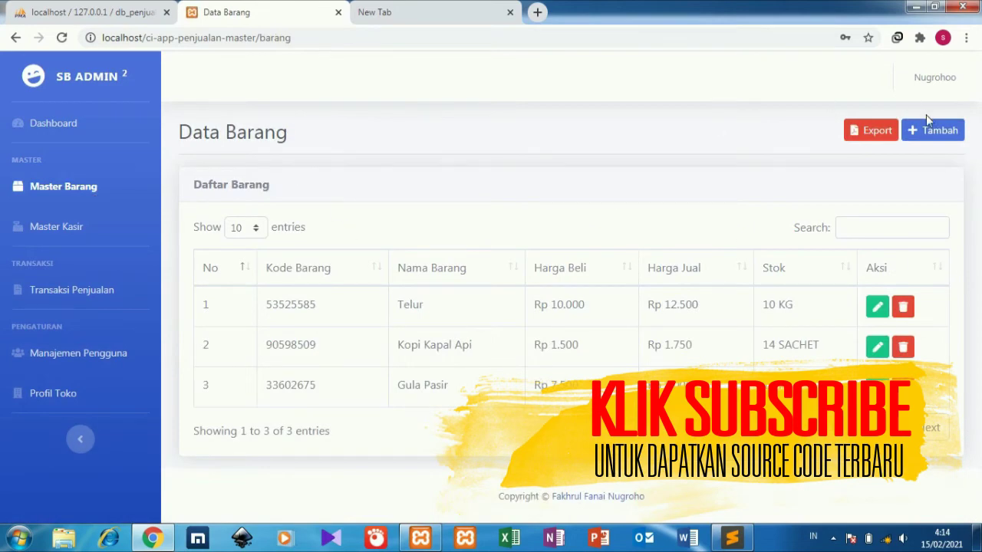
{"action": "left_click", "coordinate": [935, 129]}
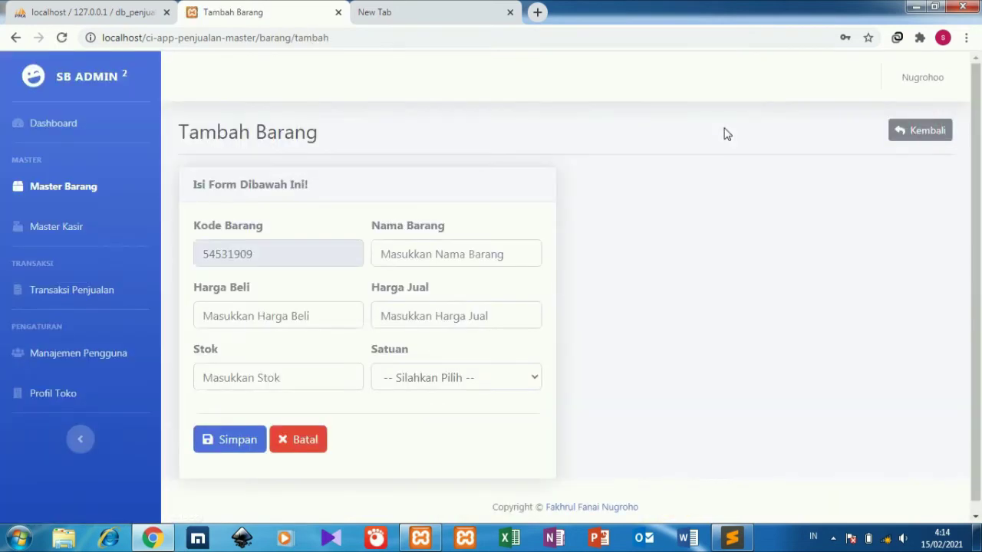
Set the new item's purchase price (Harga Beli) to 10000 and its name to kosmetik.
{"action": "left_click", "coordinate": [307, 314]}
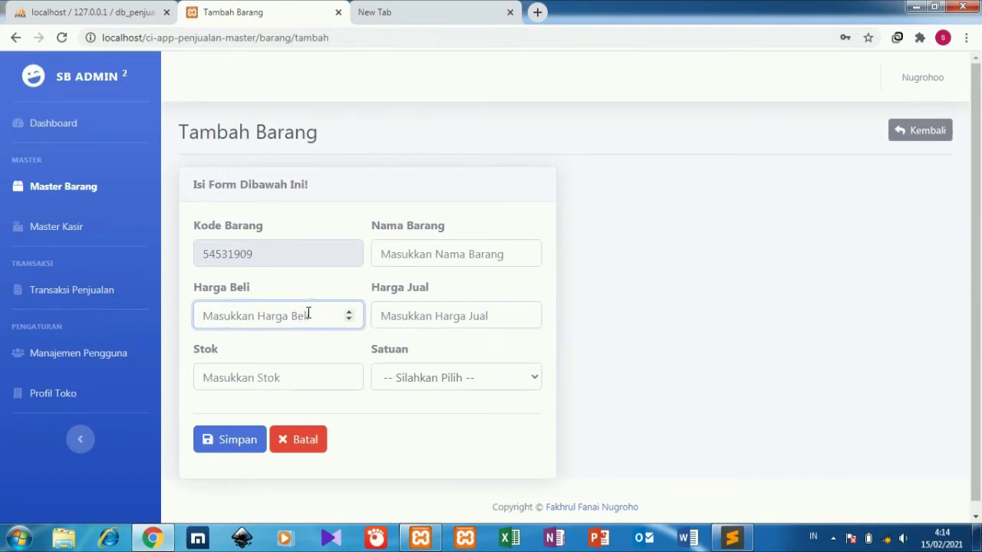
{"action": "type", "text": "10000"}
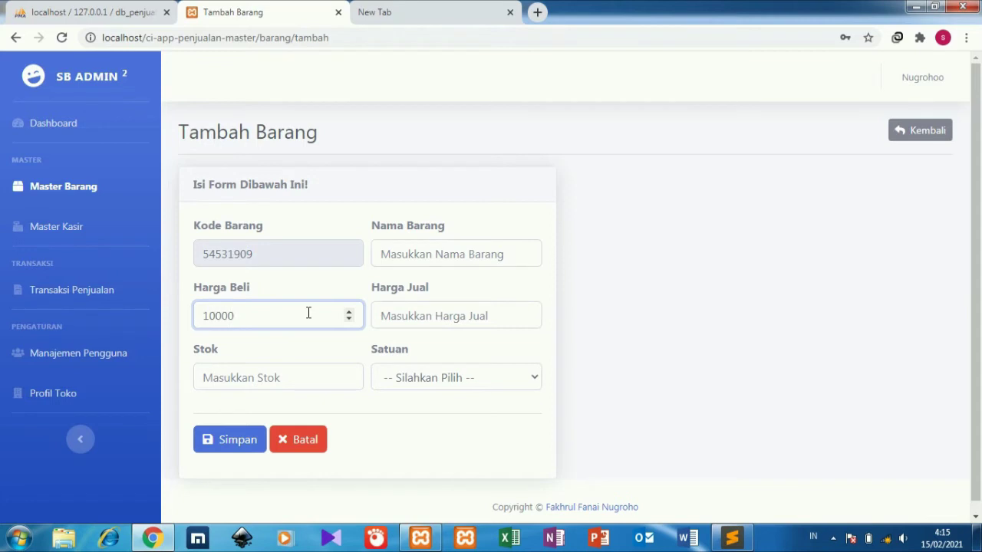
{"action": "left_click", "coordinate": [446, 259]}
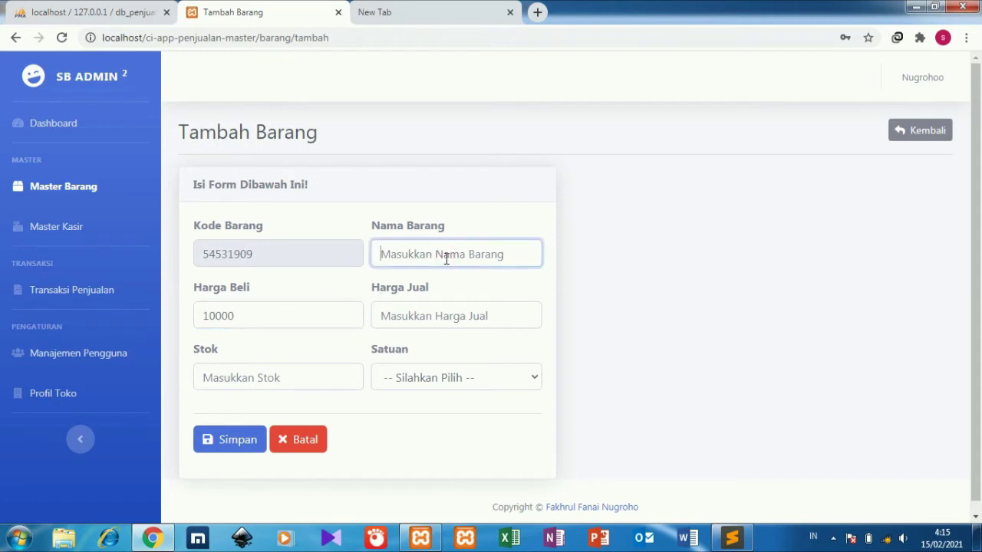
{"action": "type", "text": "ba"}
{"action": "key", "text": "BackSpace"}
{"action": "type", "text": "kosmetik"}
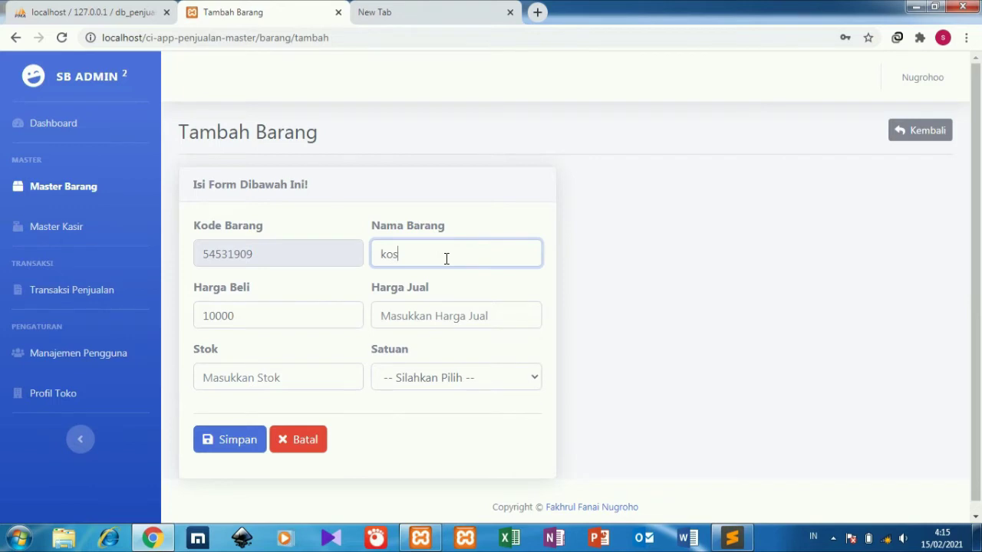
Set the item's selling price to 10500, stock to 5 and unit to PAK, and save it.
{"action": "left_click", "coordinate": [439, 316]}
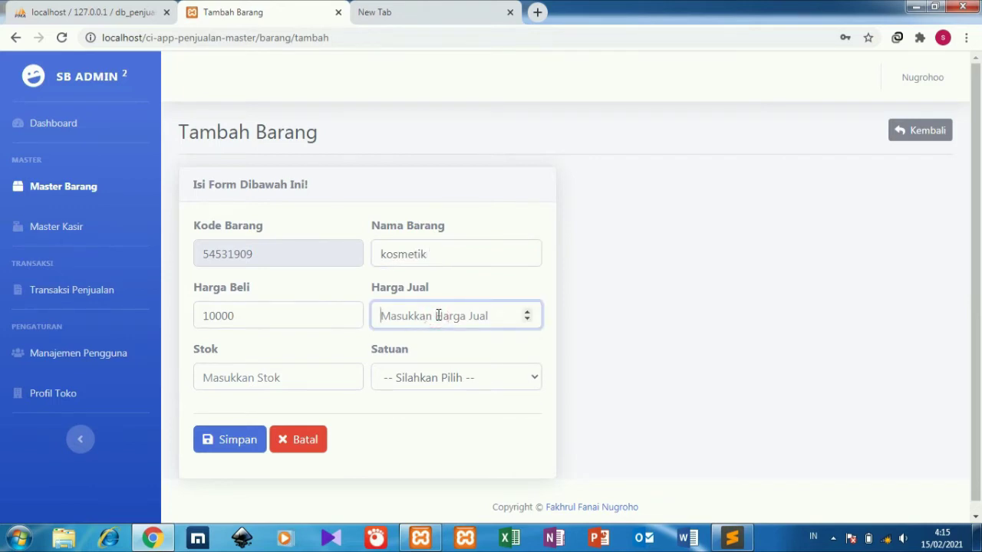
{"action": "type", "text": "10500"}
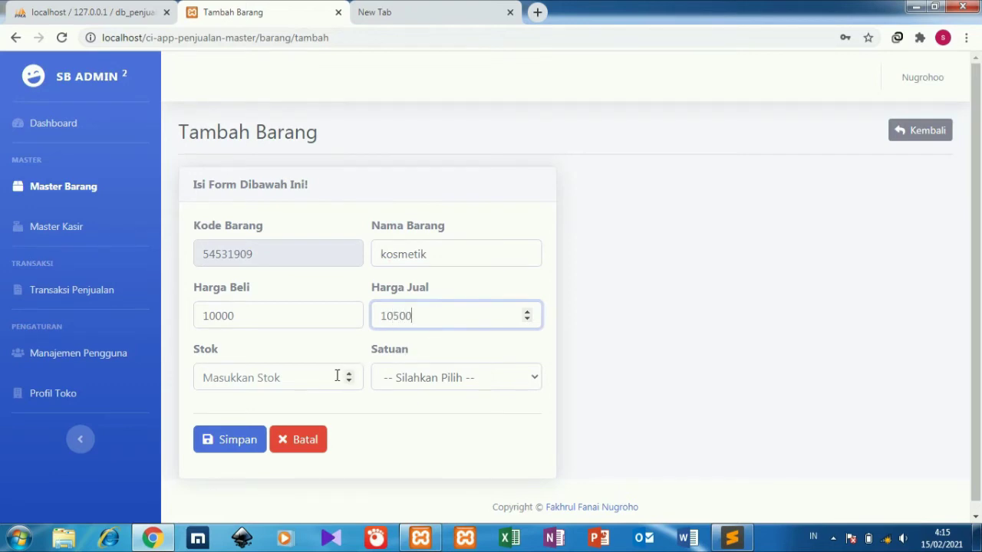
{"action": "left_click", "coordinate": [339, 376]}
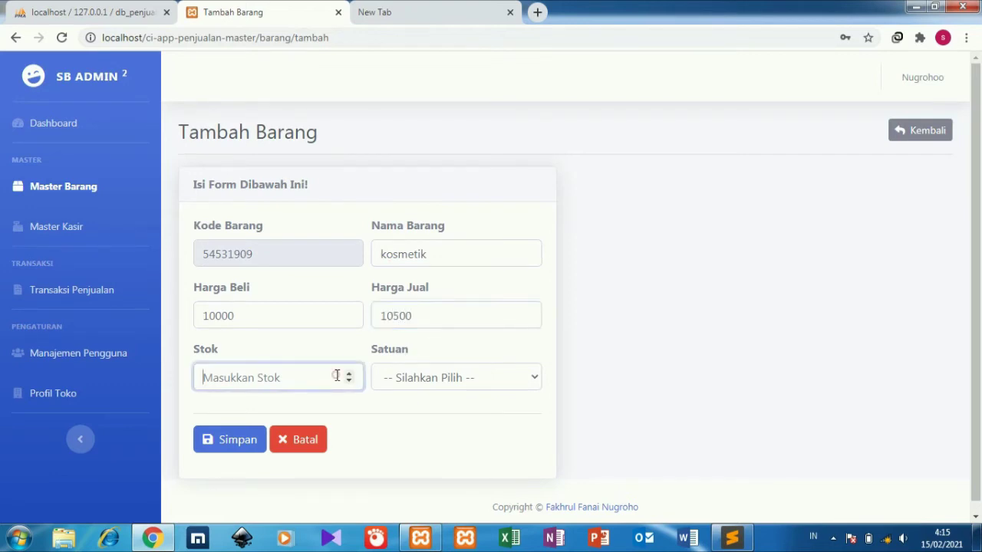
{"action": "type", "text": "5"}
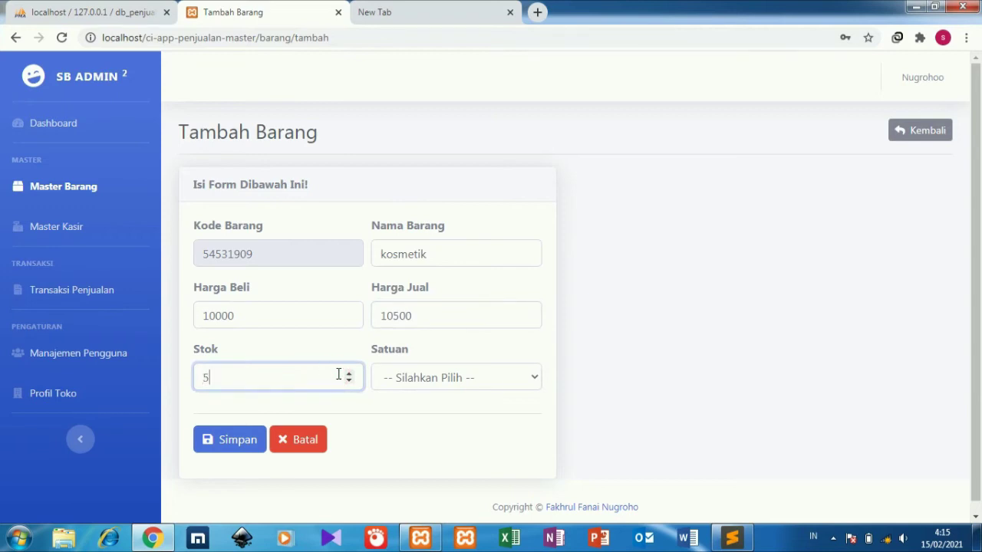
{"action": "left_click", "coordinate": [417, 375]}
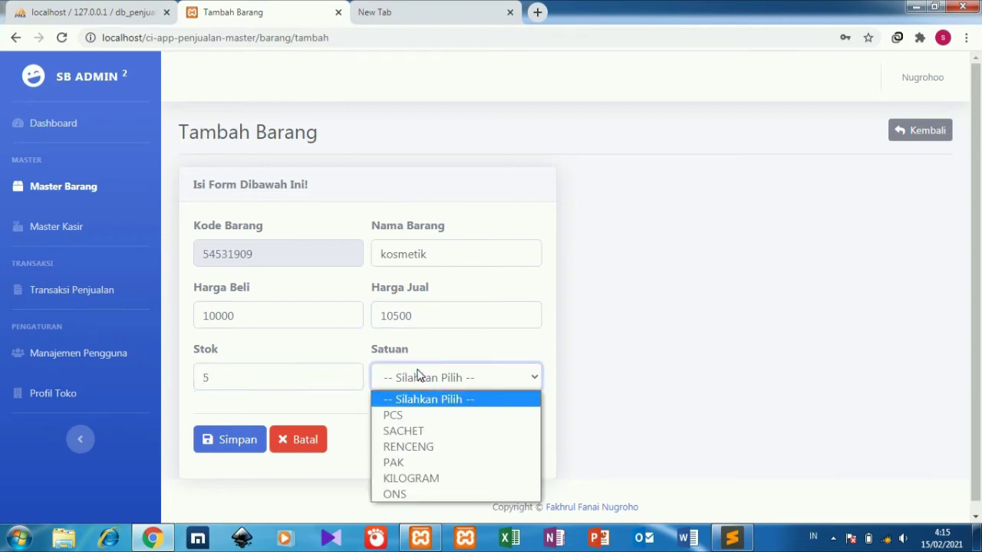
{"action": "left_click", "coordinate": [409, 464]}
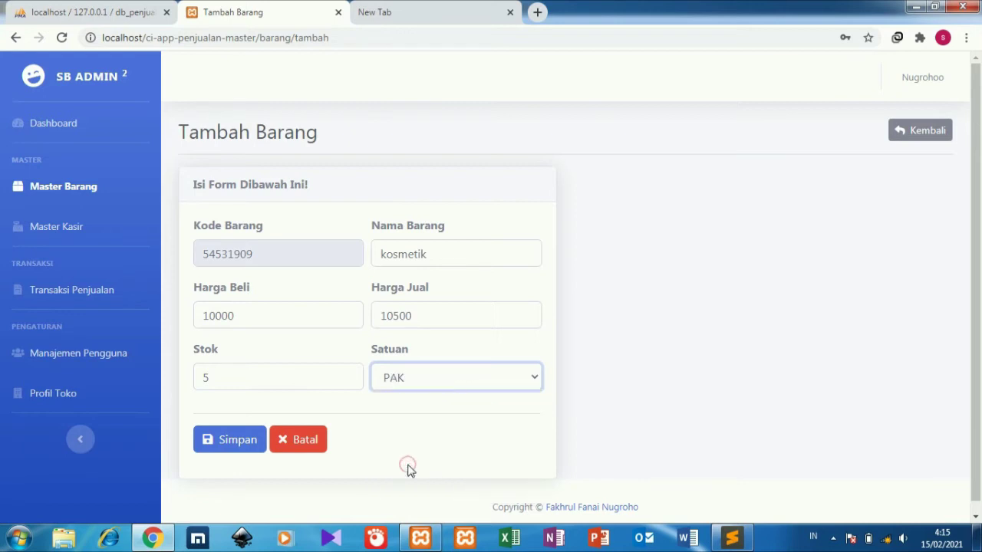
{"action": "left_click", "coordinate": [242, 447]}
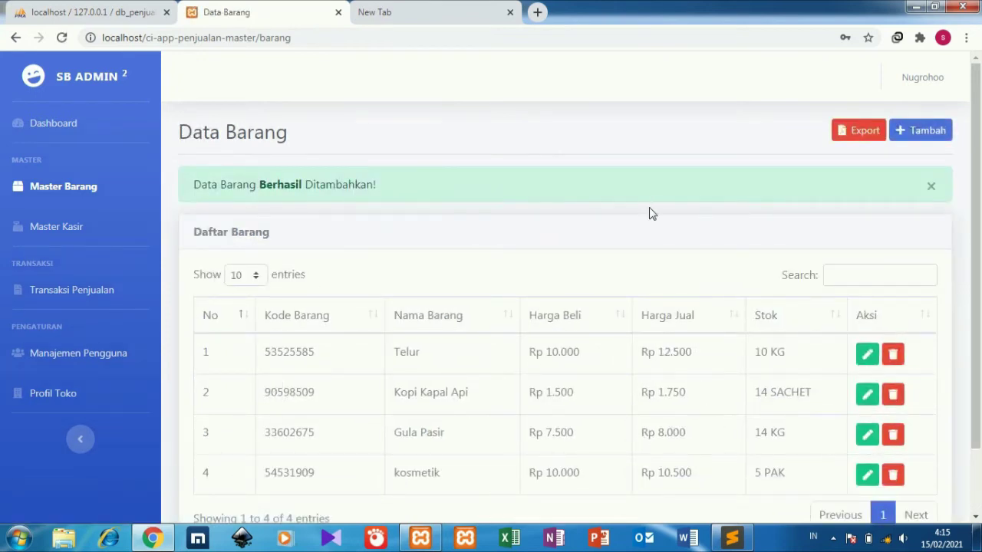
View the cashier list in Master Kasir and its form for adding a cashier.
{"action": "left_click", "coordinate": [55, 230]}
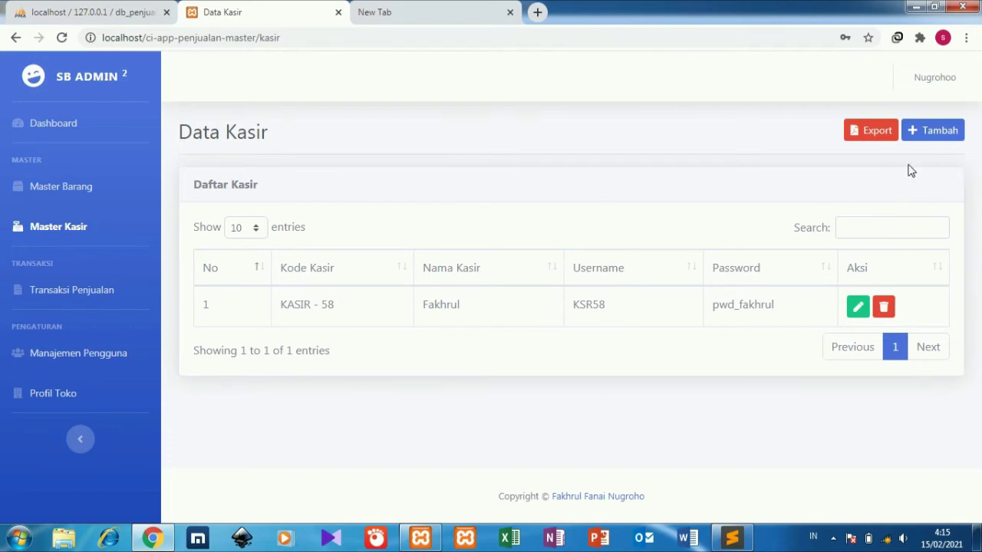
{"action": "left_click", "coordinate": [933, 141]}
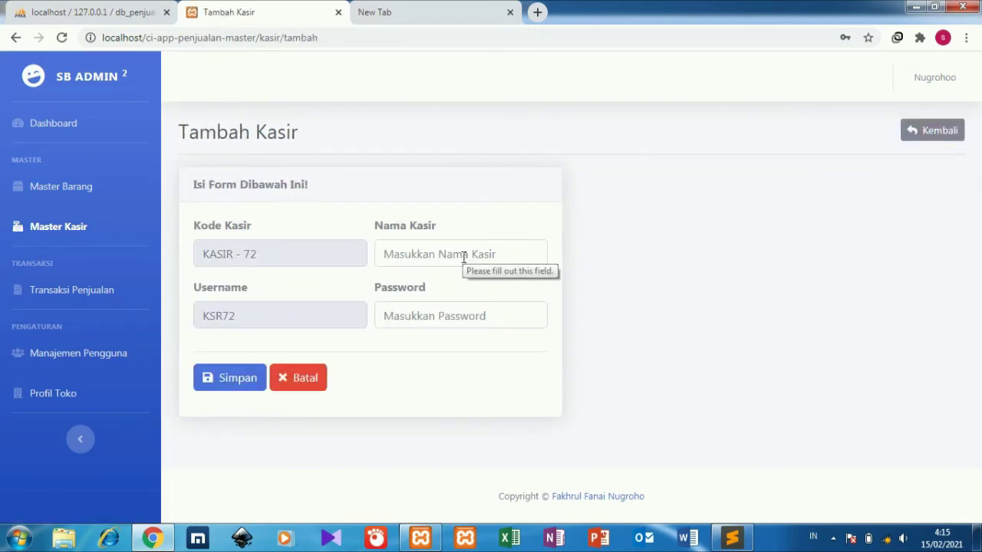
View the details of the first transaction in Transaksi Penjualan and return to the sales list.
{"action": "left_click", "coordinate": [103, 298]}
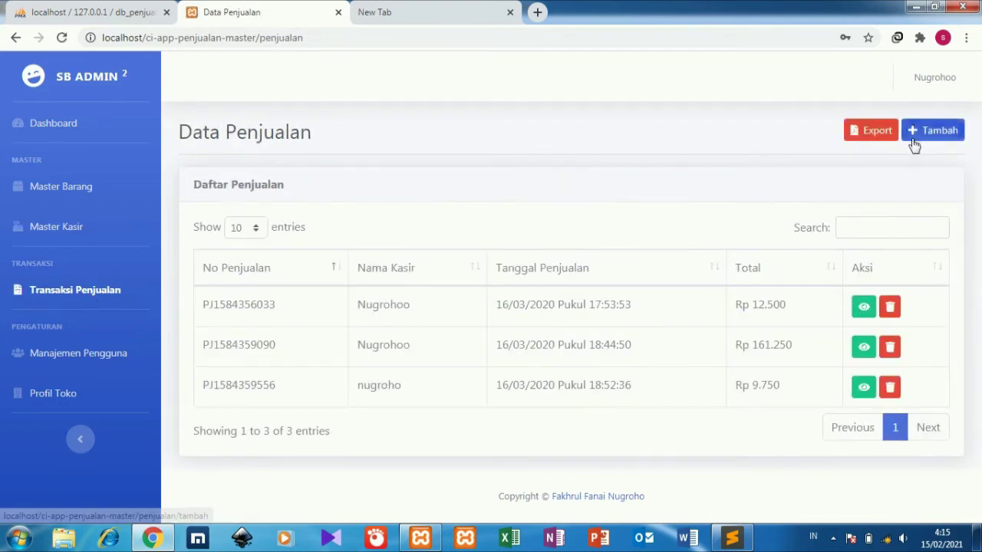
{"action": "left_click", "coordinate": [863, 308]}
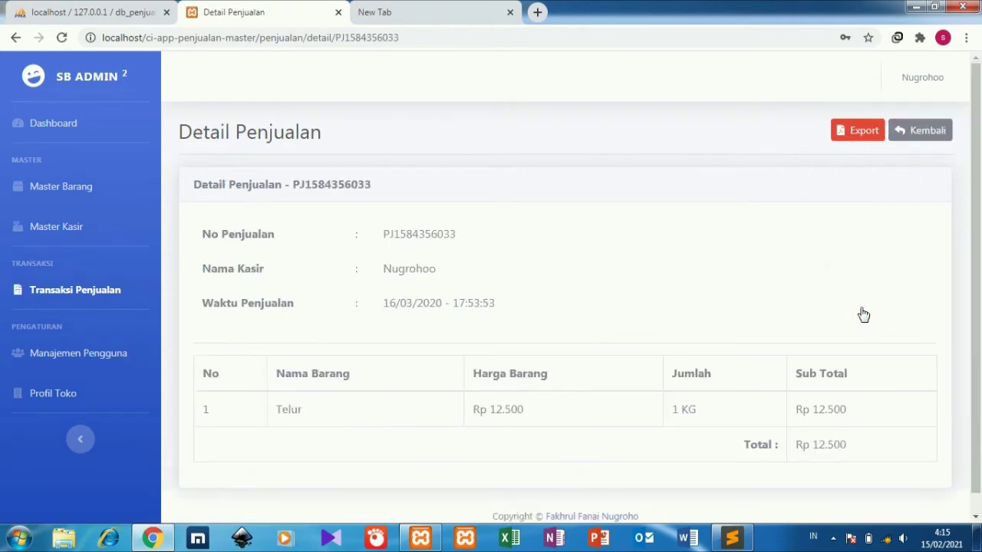
{"action": "left_click", "coordinate": [899, 139]}
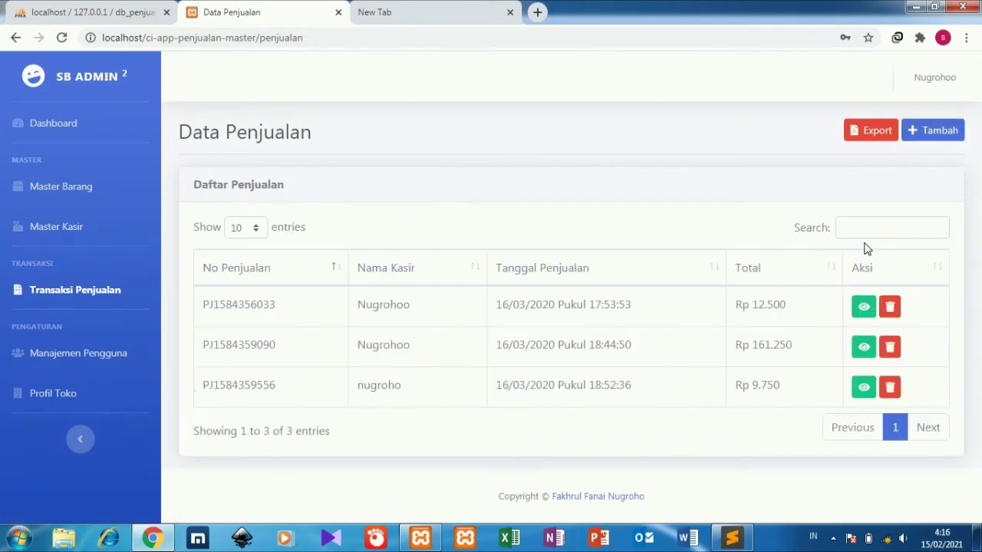
Create a new sale in Transaksi Penjualan with the item kosmetik in quantity 4, and save it.
{"action": "left_click", "coordinate": [937, 130]}
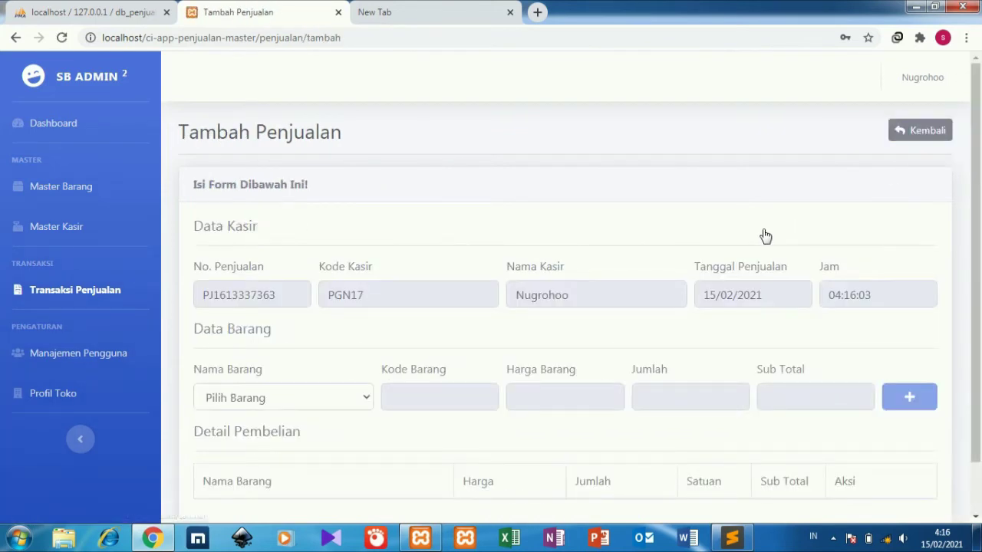
{"action": "scroll", "coordinate": [787, 217], "scroll_direction": "down", "scroll_amount": 1}
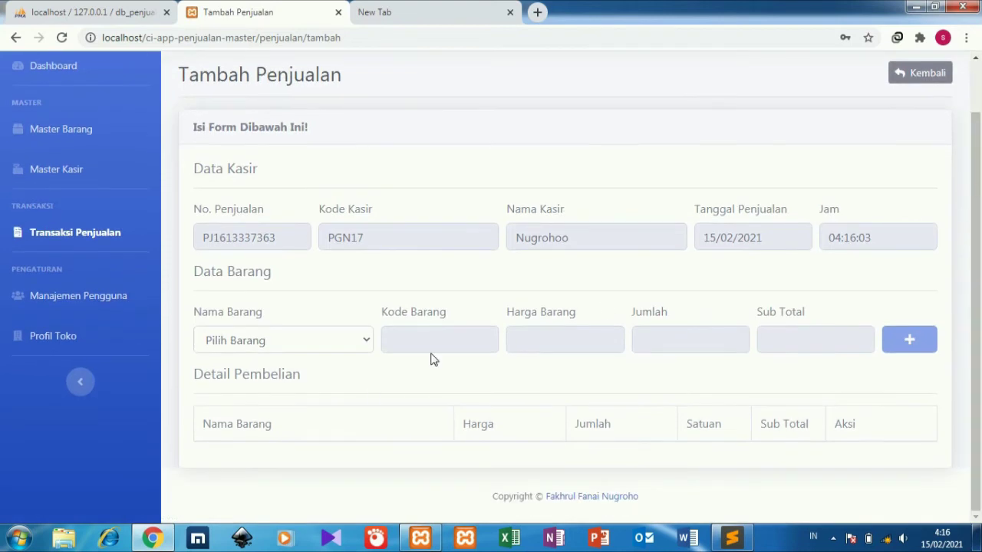
{"action": "left_click", "coordinate": [343, 345]}
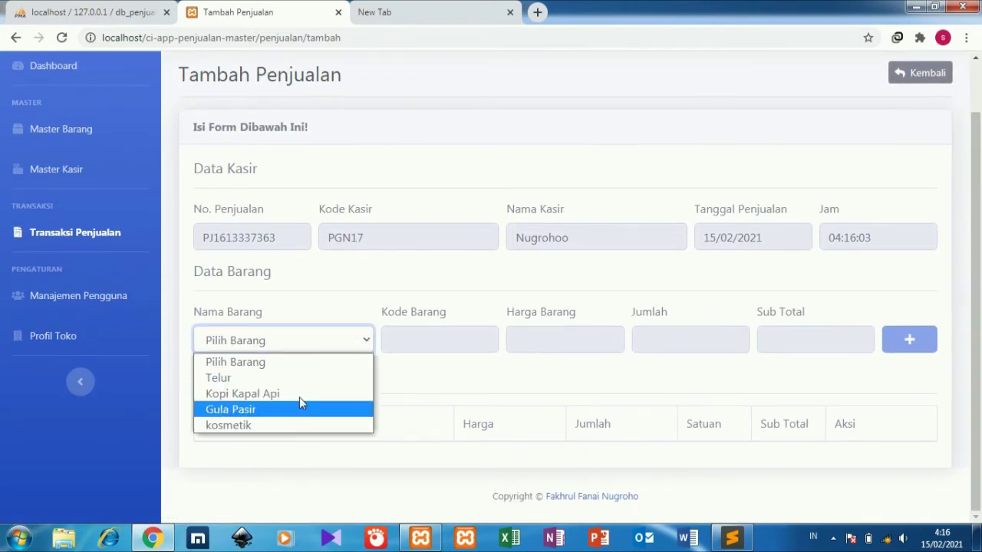
{"action": "left_click", "coordinate": [286, 425]}
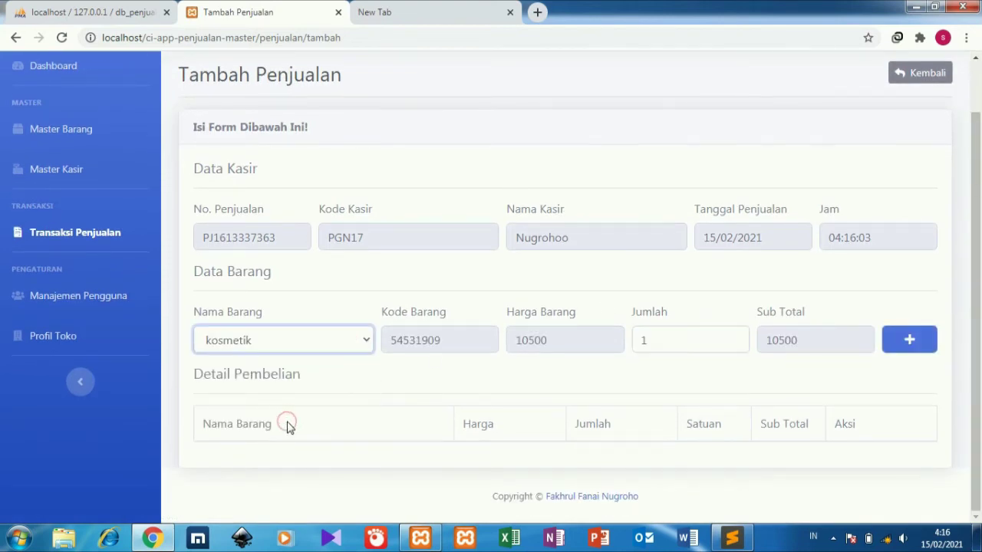
{"action": "left_click", "coordinate": [686, 348]}
{"action": "double_click", "coordinate": [693, 345]}
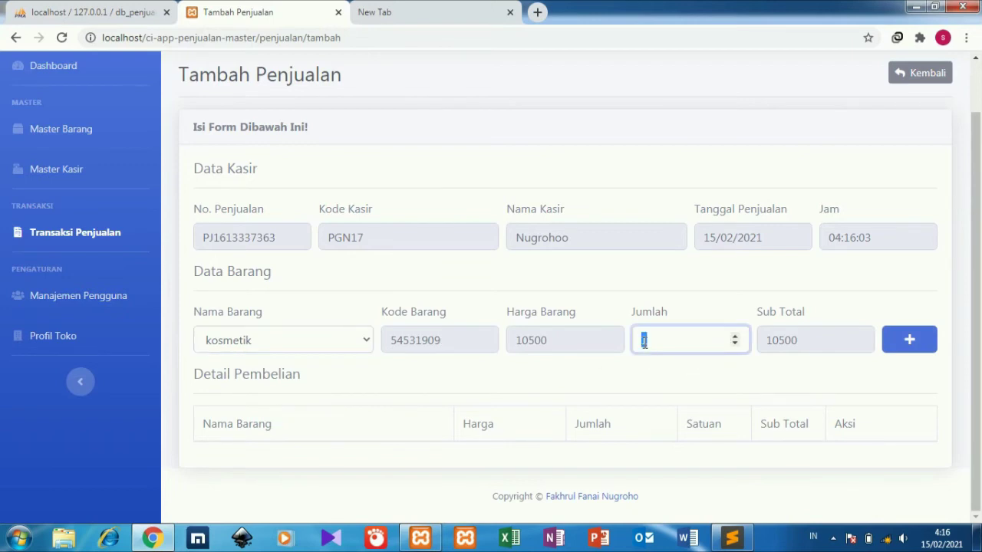
{"action": "left_click", "coordinate": [905, 340]}
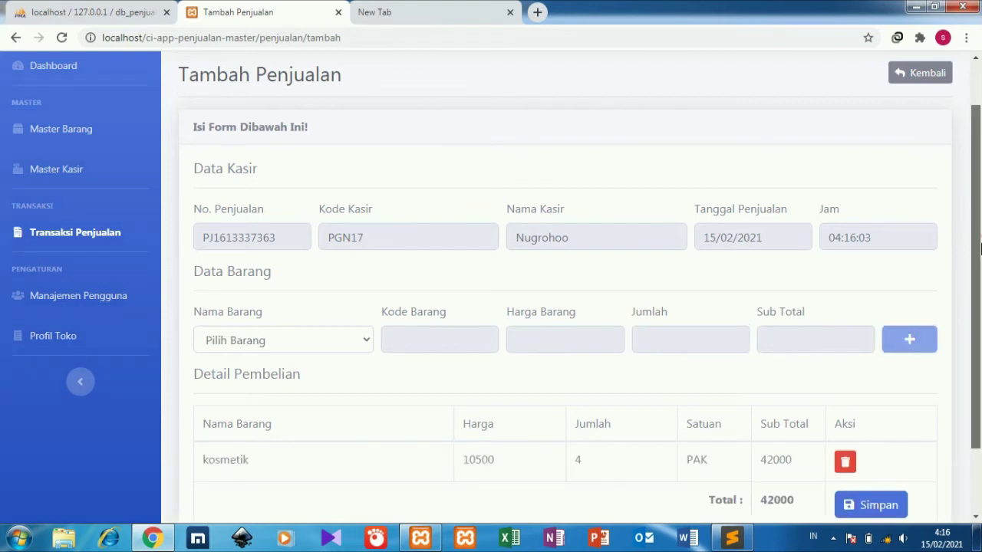
{"action": "scroll", "coordinate": [979, 254], "scroll_direction": "down", "scroll_amount": 2}
{"action": "left_click", "coordinate": [853, 421]}
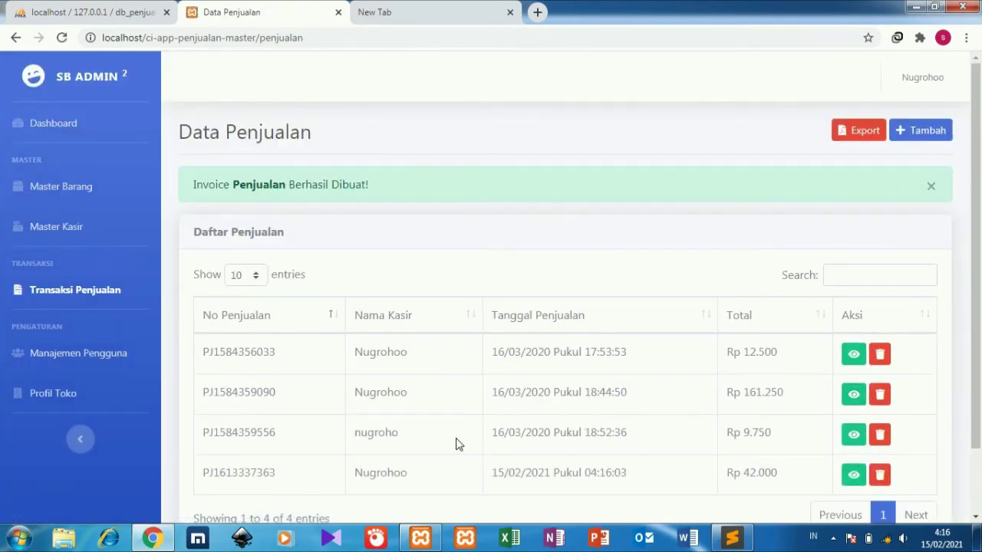
View the user list in Manajemen Pengguna and its form for adding a user.
{"action": "left_click", "coordinate": [97, 365]}
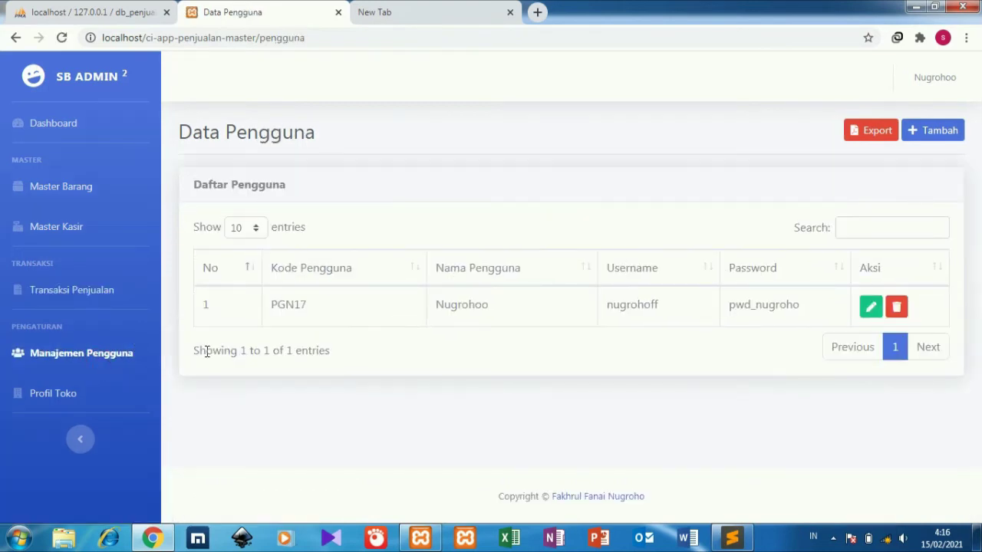
{"action": "left_click", "coordinate": [915, 135]}
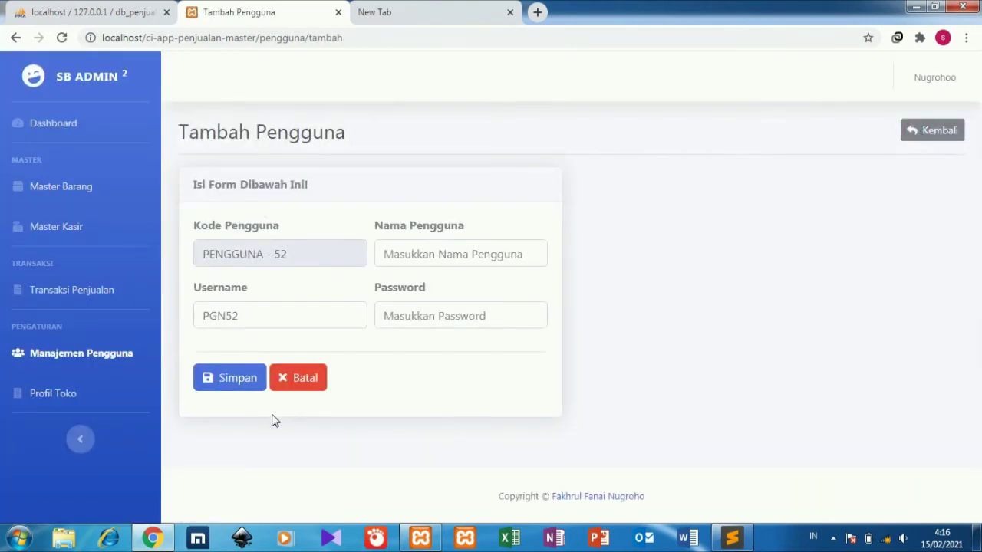
Make the store details in Profil Toko editable and save the profile.
{"action": "left_click", "coordinate": [57, 397]}
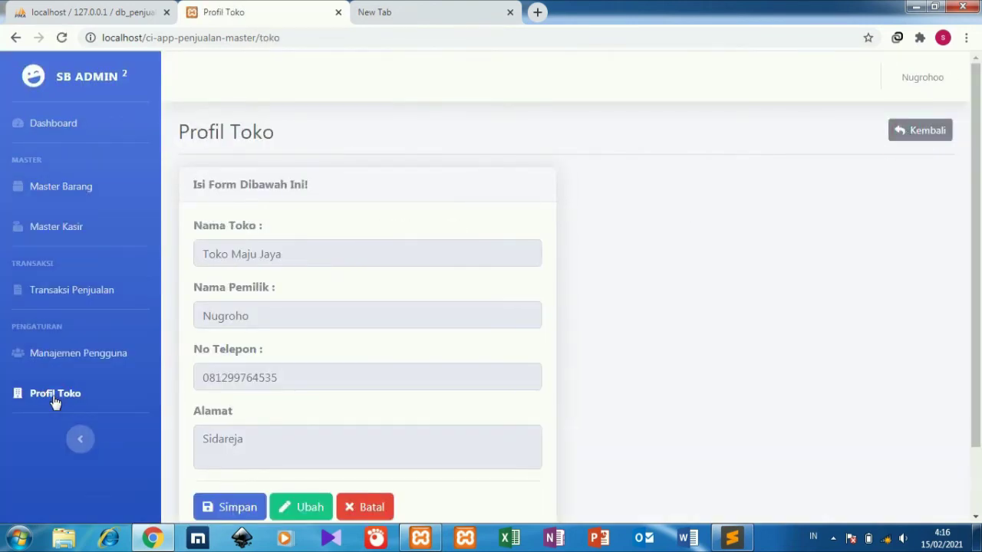
{"action": "left_click", "coordinate": [222, 438]}
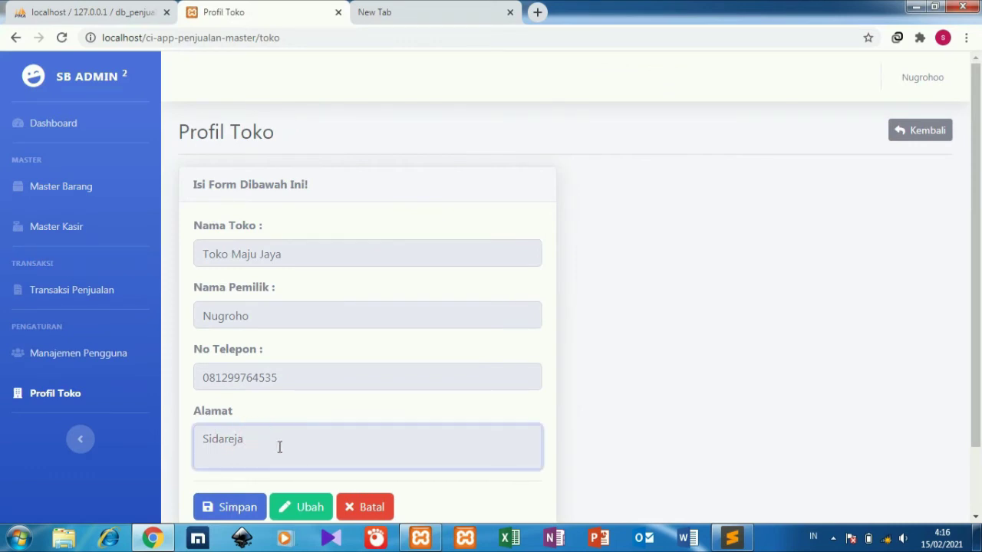
{"action": "left_click", "coordinate": [291, 503]}
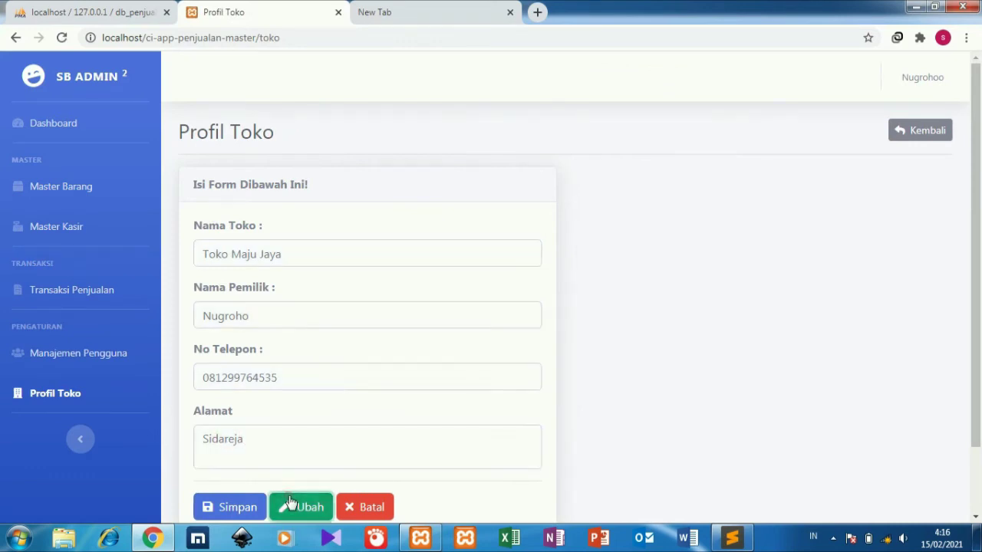
{"action": "left_click", "coordinate": [309, 434]}
{"action": "left_click", "coordinate": [239, 509]}
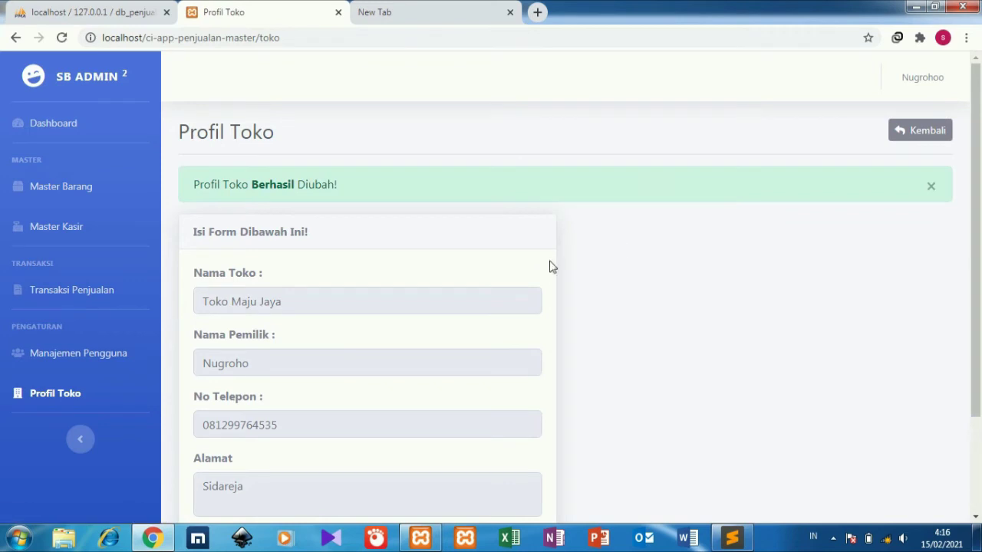
Return to the Dashboard to review the summary, and log out of the admin account.
{"action": "left_click", "coordinate": [76, 140]}
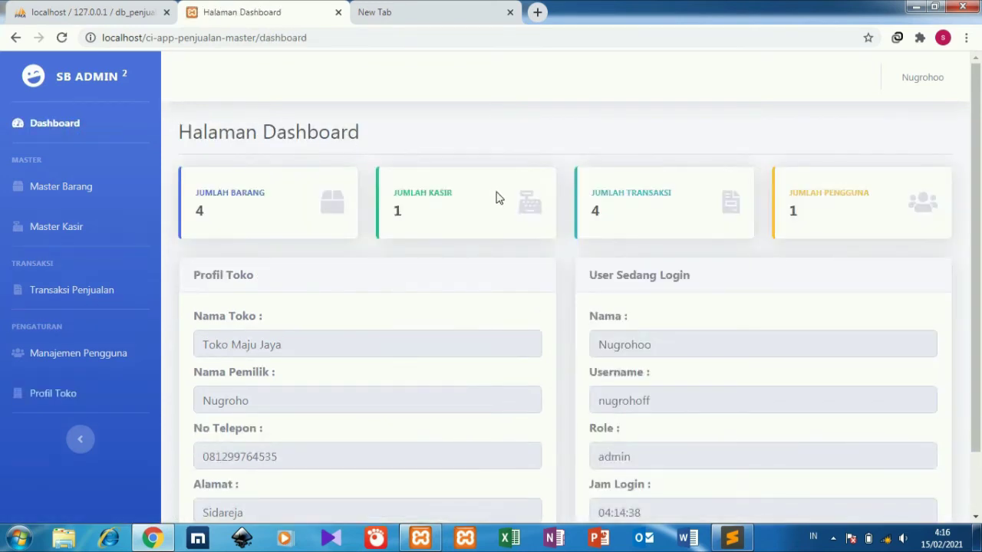
{"action": "left_click_drag", "start_coordinate": [975, 167], "coordinate": [975, 113]}
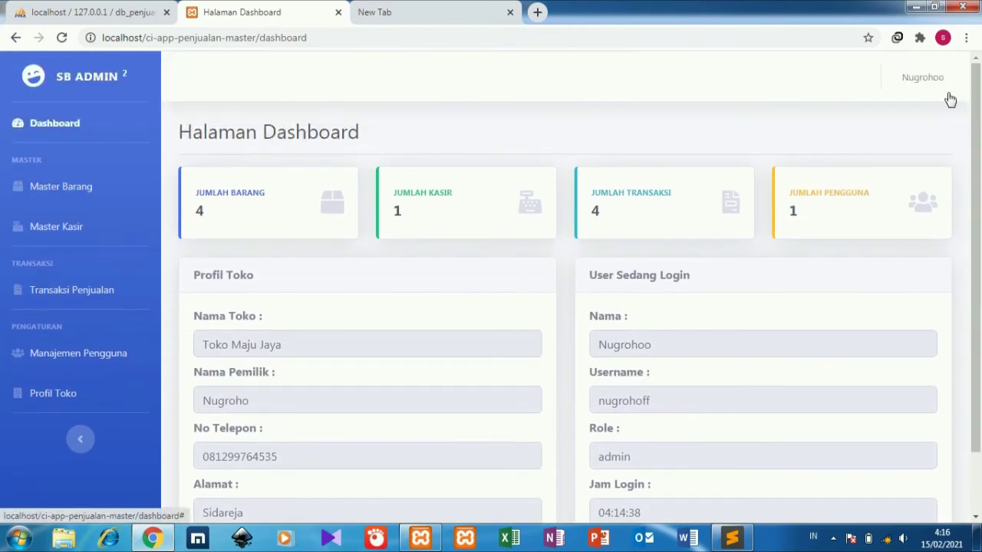
{"action": "left_click", "coordinate": [954, 89]}
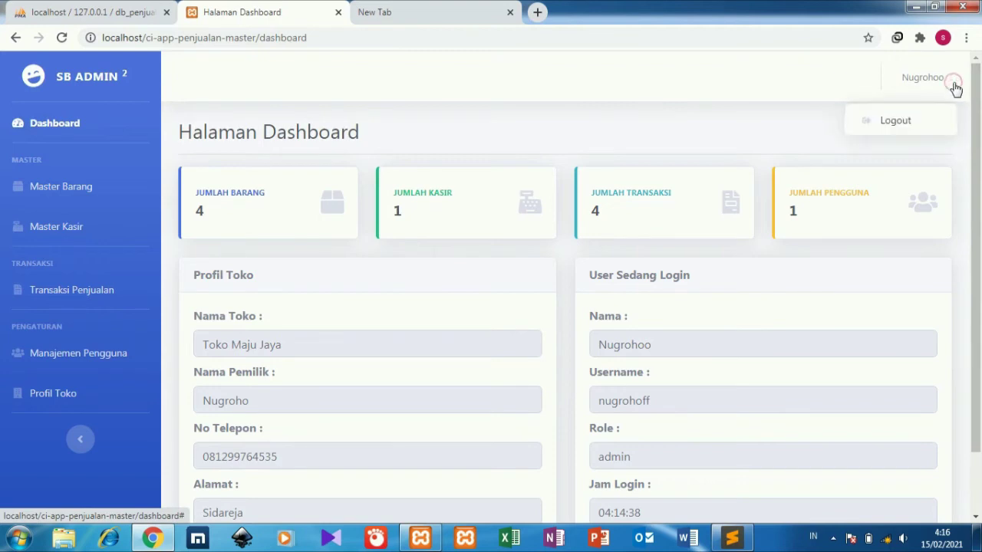
{"action": "left_click", "coordinate": [921, 124]}
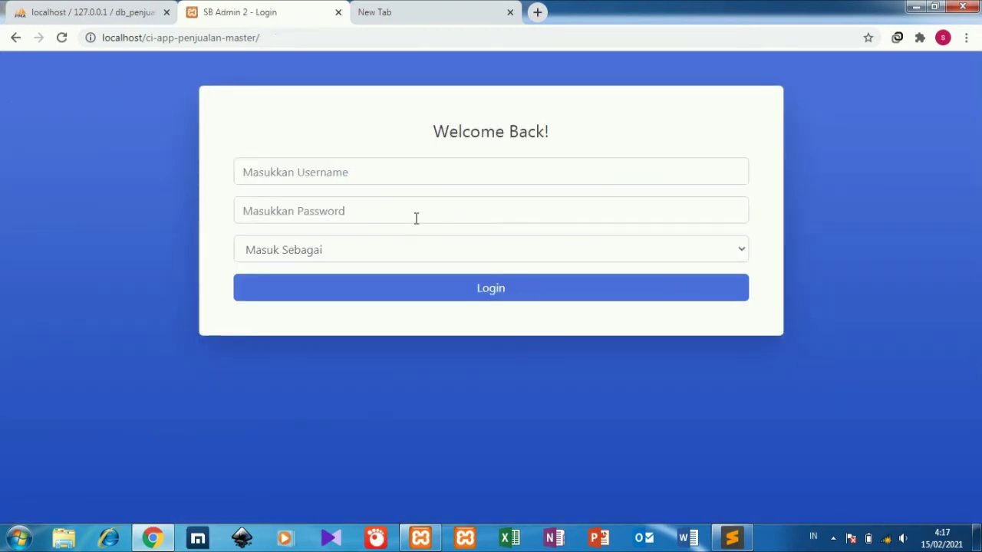
Copy the cashier's username from the kasir table in phpMyAdmin and enter it in the sales application's login form.
{"action": "left_click", "coordinate": [149, 11]}
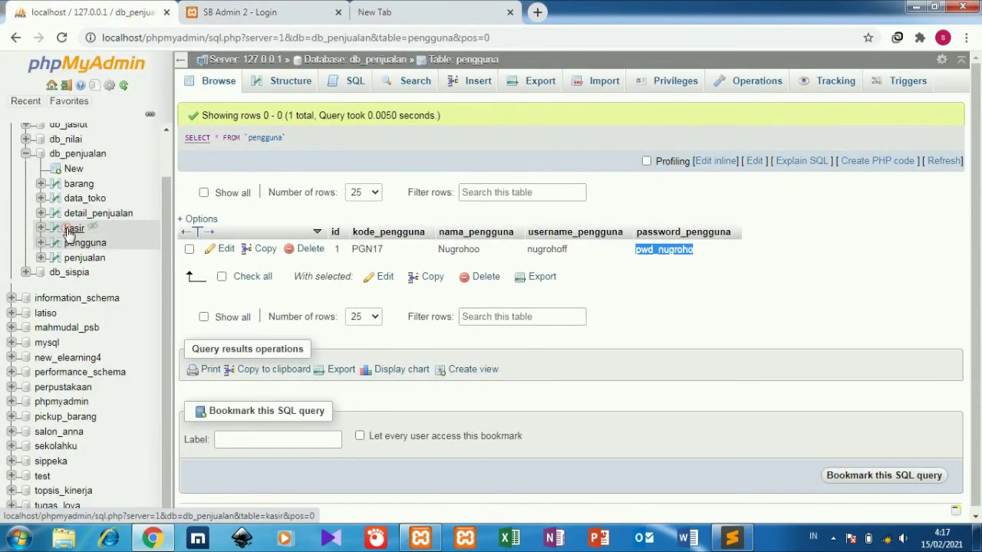
{"action": "left_click", "coordinate": [71, 230]}
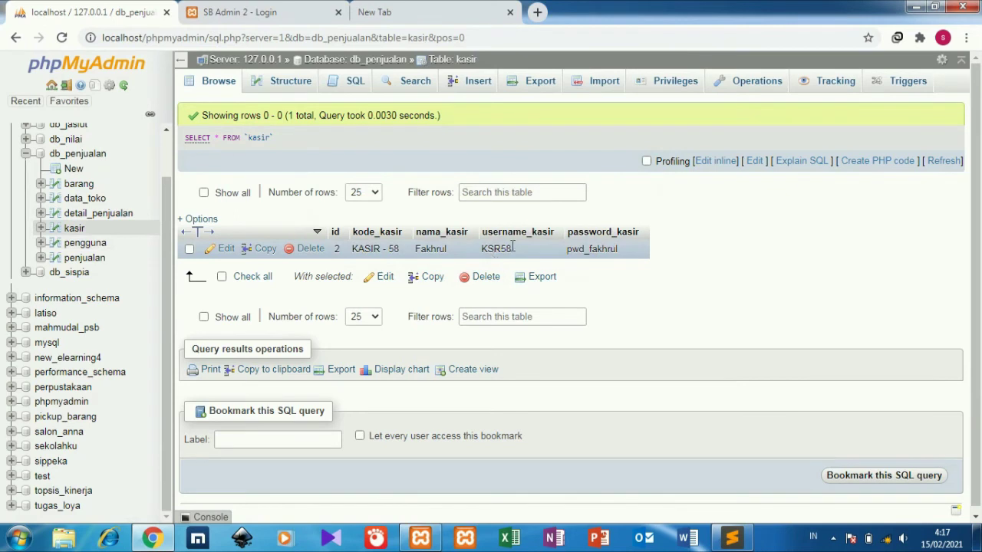
{"action": "left_click_drag", "start_coordinate": [512, 249], "coordinate": [496, 251]}
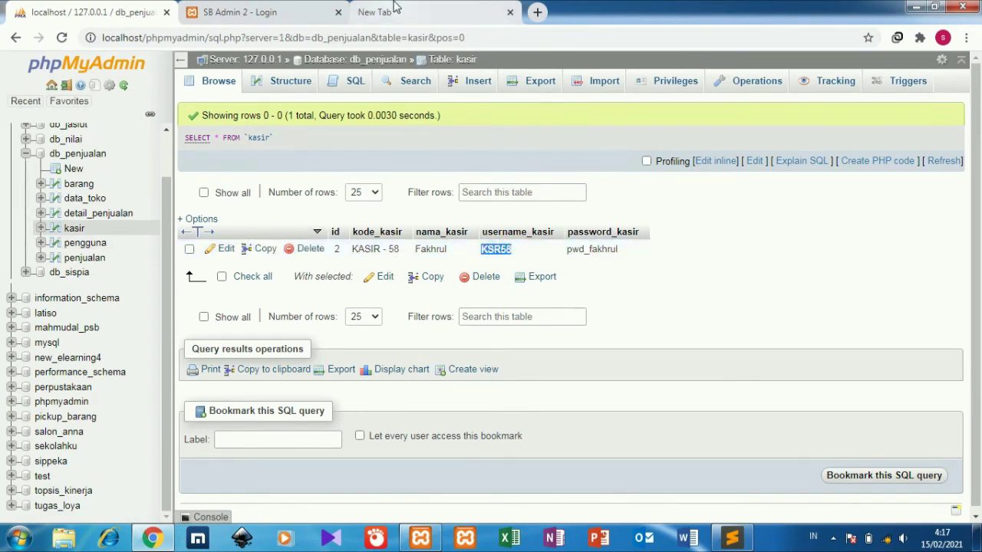
{"action": "left_click", "coordinate": [289, 8]}
{"action": "left_click", "coordinate": [282, 172]}
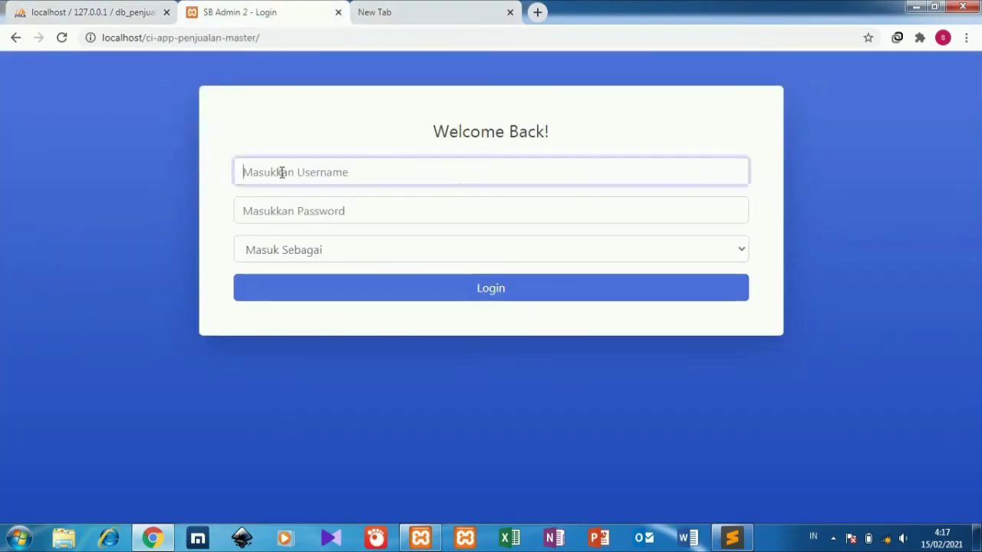
{"action": "type", "text": "KSR58"}
Copy the cashier's password from the kasir table in phpMyAdmin and enter it in the login form's password field.
{"action": "left_click", "coordinate": [77, 8]}
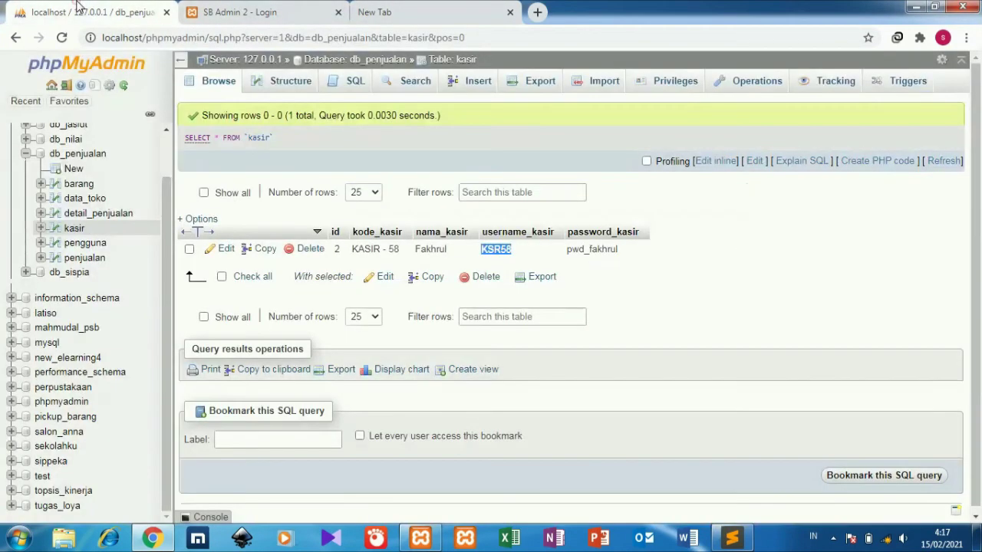
{"action": "left_click_drag", "start_coordinate": [620, 248], "coordinate": [572, 251]}
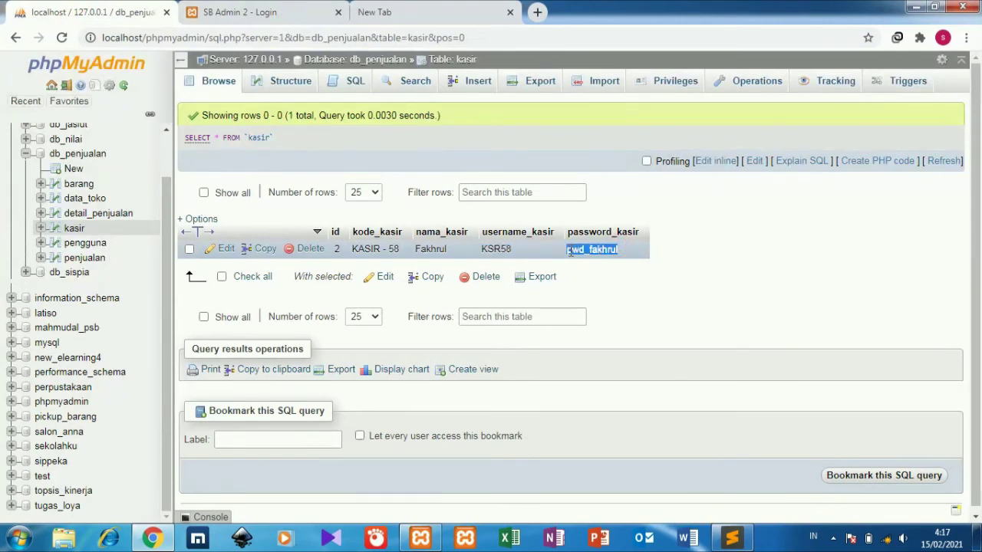
{"action": "left_click", "coordinate": [241, 12]}
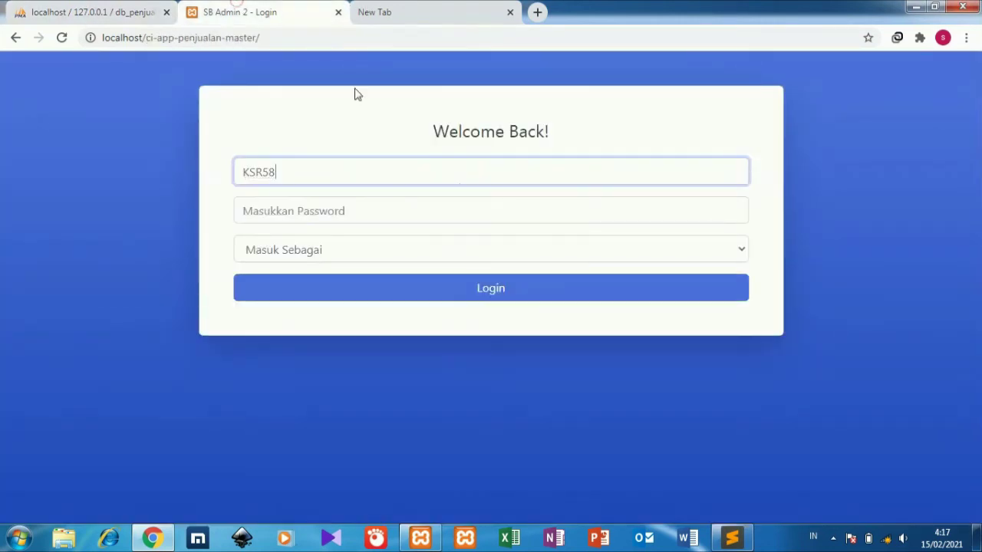
{"action": "left_click", "coordinate": [389, 202]}
{"action": "key", "text": "ctrl+v"}
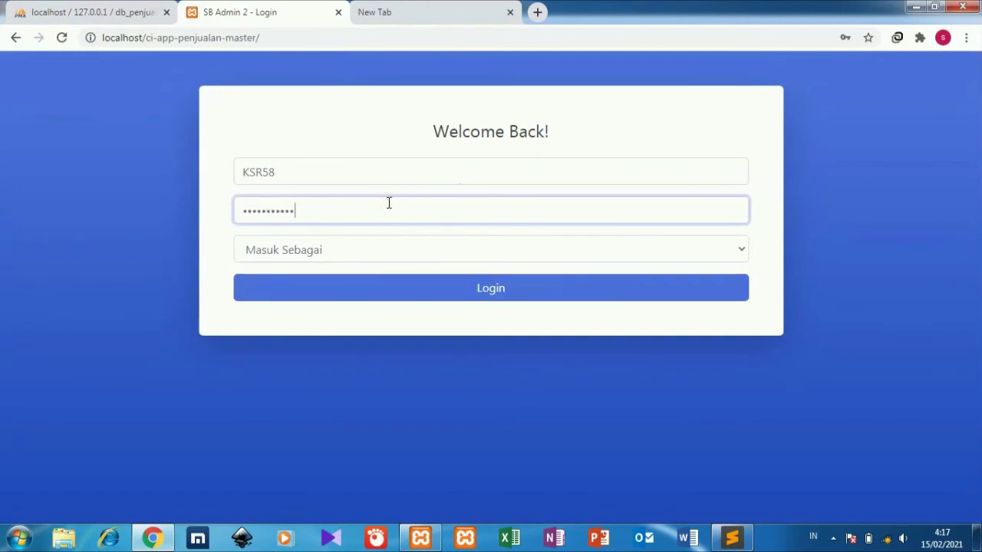
Choose Kasir as the login role and log in to the sales application.
{"action": "left_click", "coordinate": [399, 259]}
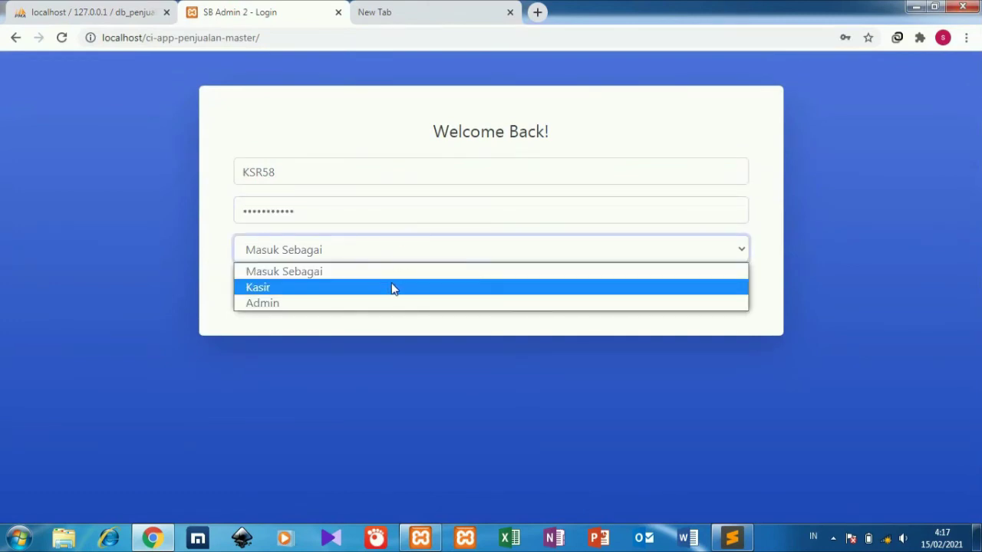
{"action": "left_click", "coordinate": [392, 288]}
{"action": "left_click", "coordinate": [392, 290]}
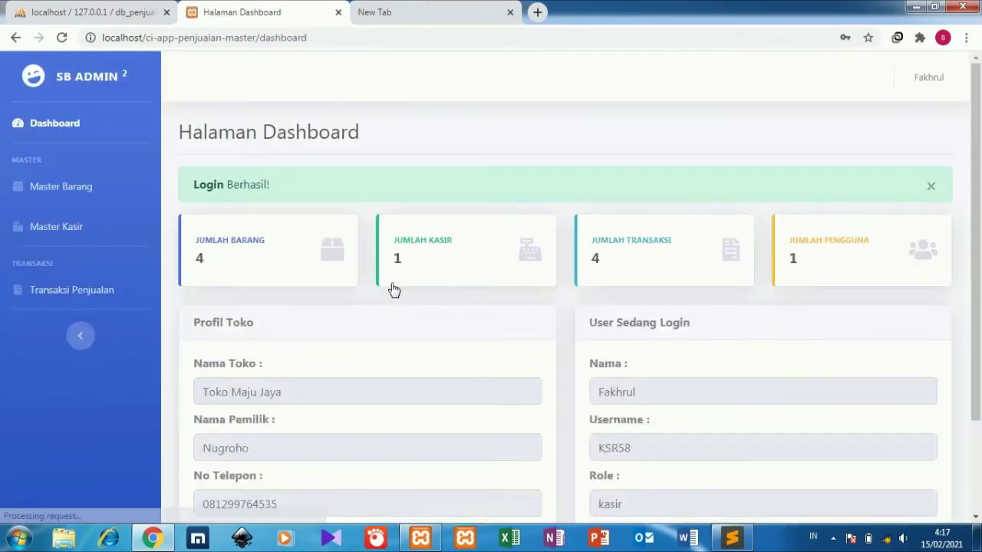
View the Master Barang and Master Kasir lists and the first transaction's details in Transaksi Penjualan, returning to the sales list.
{"action": "left_click", "coordinate": [97, 196]}
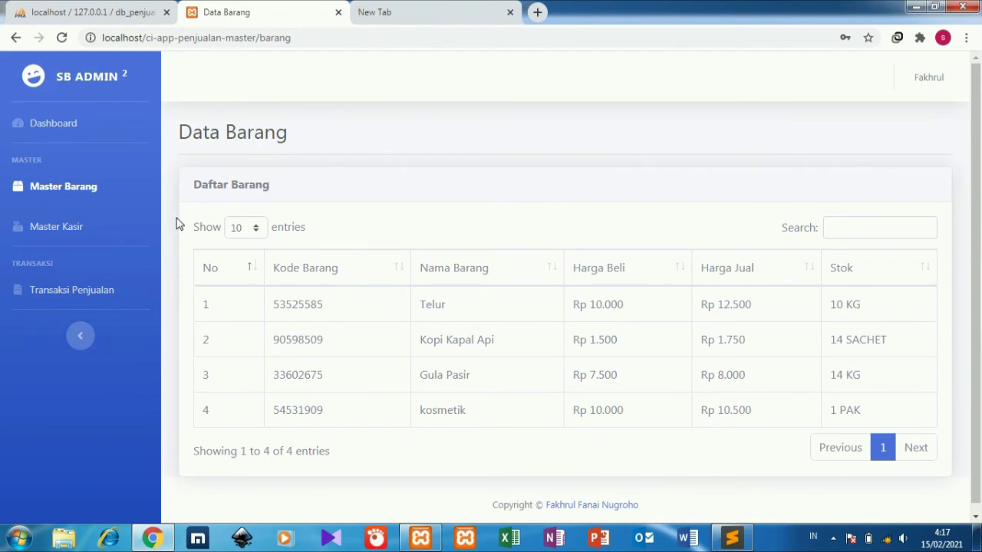
{"action": "left_click", "coordinate": [100, 228]}
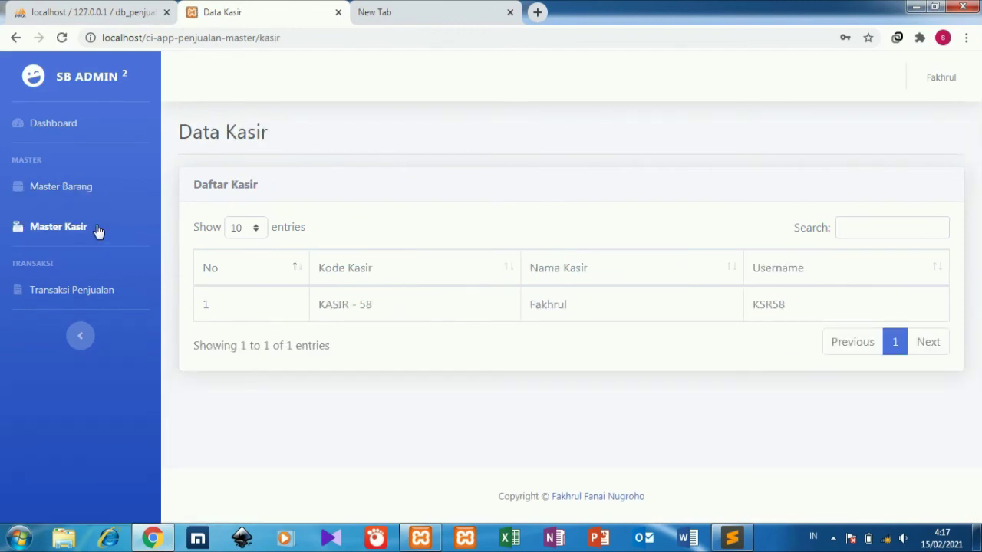
{"action": "left_click", "coordinate": [100, 289]}
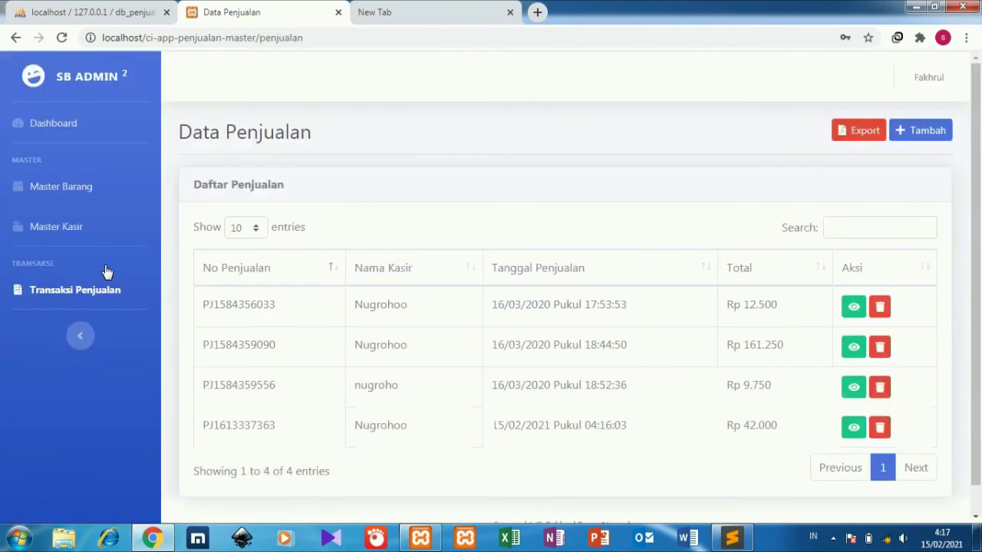
{"action": "left_click", "coordinate": [853, 307]}
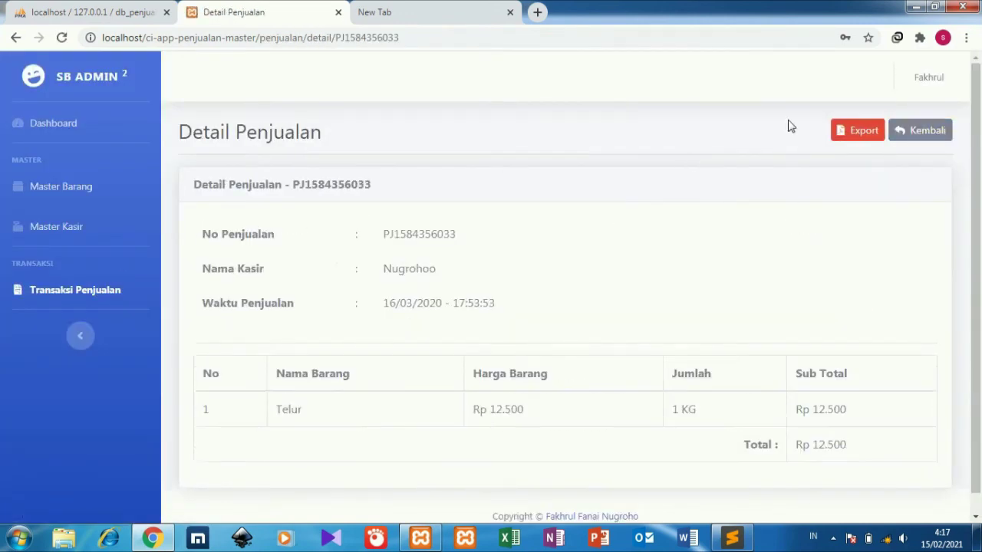
{"action": "left_click", "coordinate": [921, 137]}
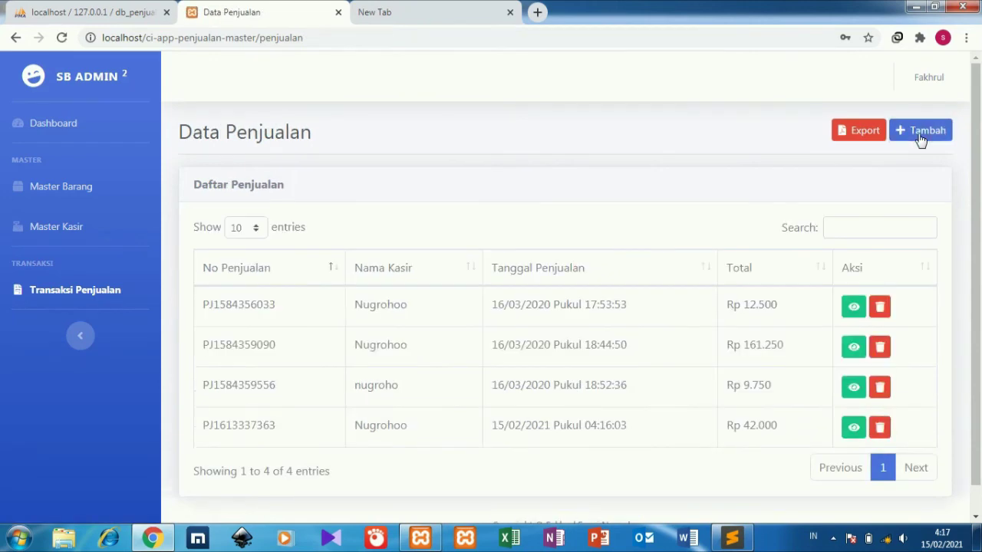
Add a new sales transaction containing 1 KG of Telur and save it.
{"action": "left_click", "coordinate": [925, 138]}
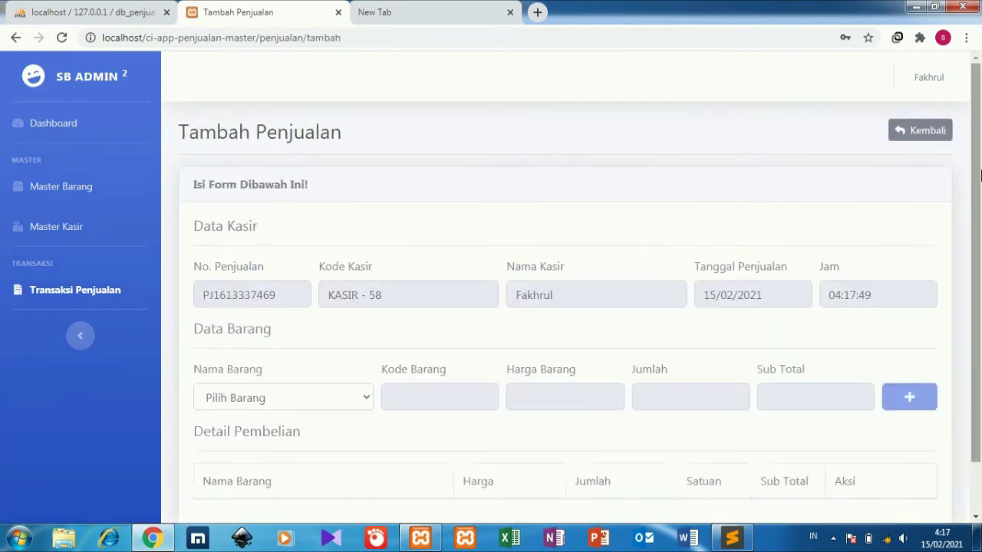
{"action": "scroll", "coordinate": [979, 177], "scroll_direction": "down", "scroll_amount": 1}
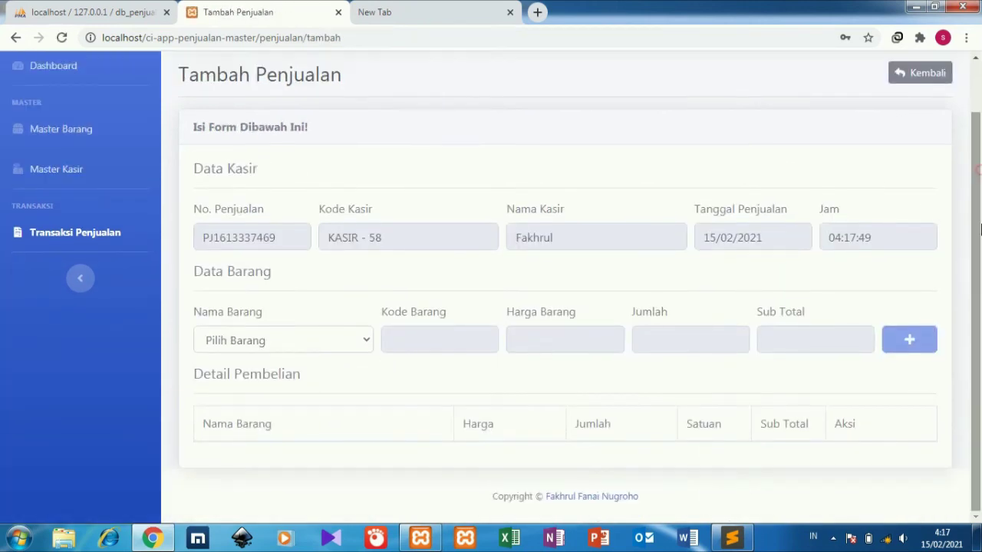
{"action": "left_click", "coordinate": [348, 349]}
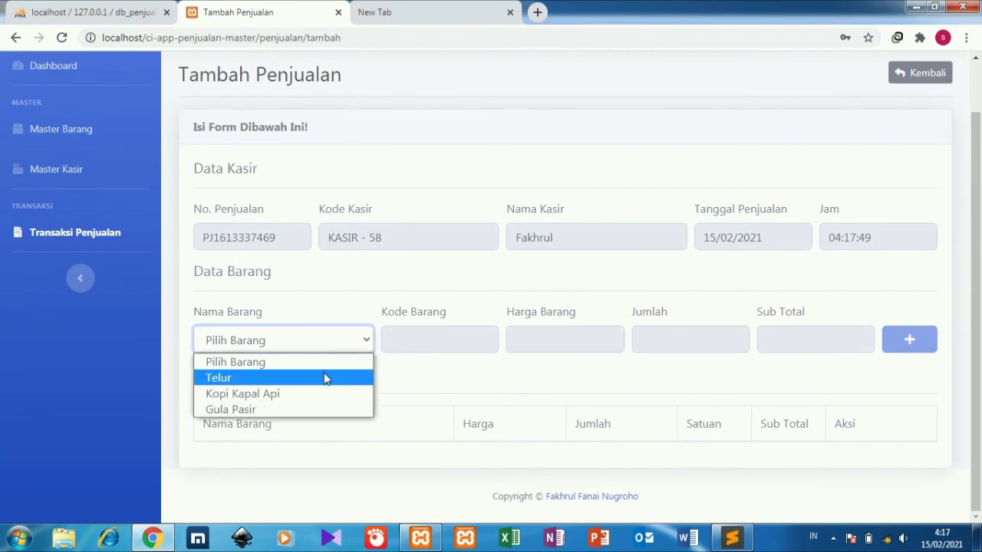
{"action": "left_click", "coordinate": [324, 377]}
{"action": "left_click", "coordinate": [692, 345]}
{"action": "left_click", "coordinate": [911, 338]}
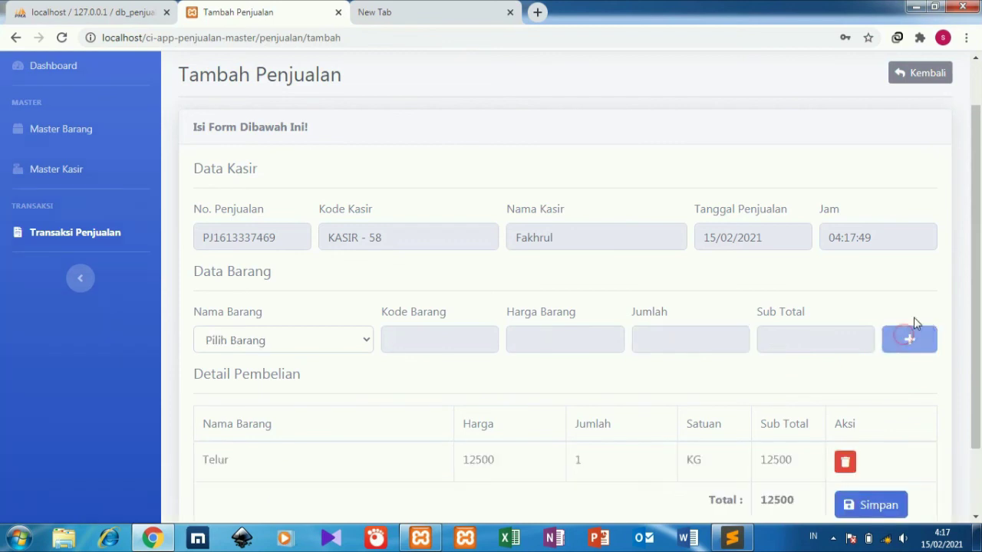
{"action": "left_click", "coordinate": [879, 504]}
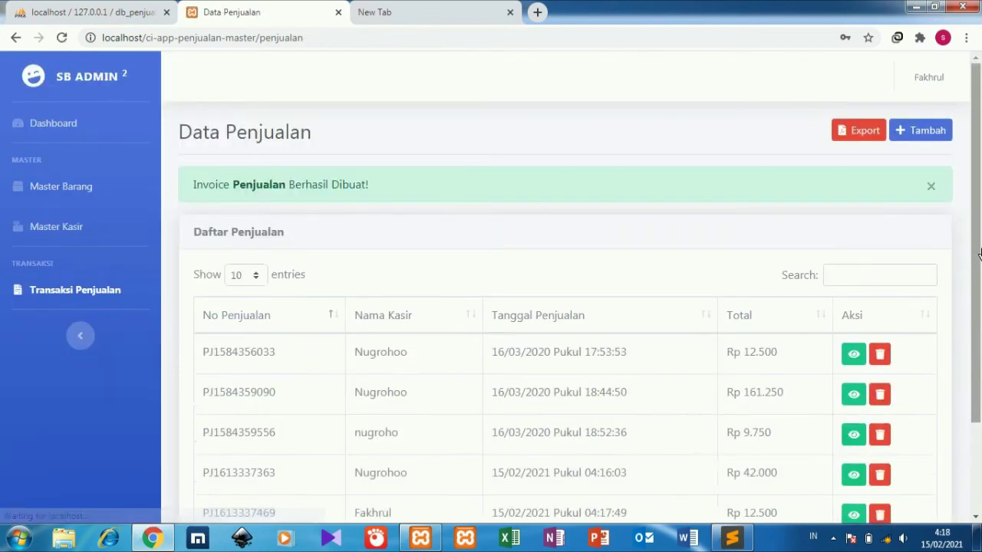
Delete the newly recorded Telur sale, the last entry in the Daftar Penjualan list, and confirm the deletion.
{"action": "mouse_move", "coordinate": [979, 253]}
{"action": "left_mouse_down"}
{"action": "mouse_move", "coordinate": [979, 331]}
{"action": "mouse_move", "coordinate": [979, 253]}
{"action": "left_mouse_up"}
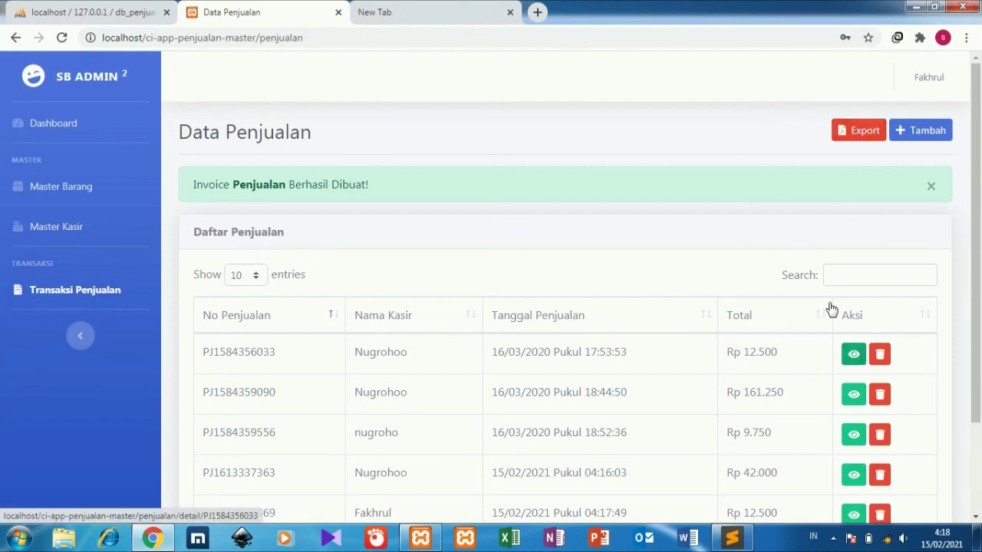
{"action": "scroll", "coordinate": [980, 307], "scroll_direction": "down", "scroll_amount": 2}
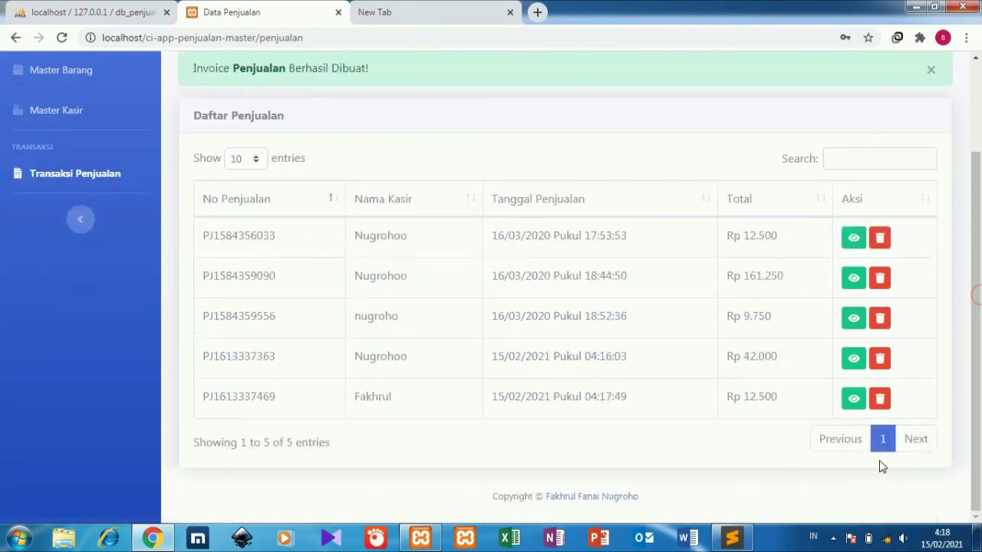
{"action": "left_click", "coordinate": [882, 399]}
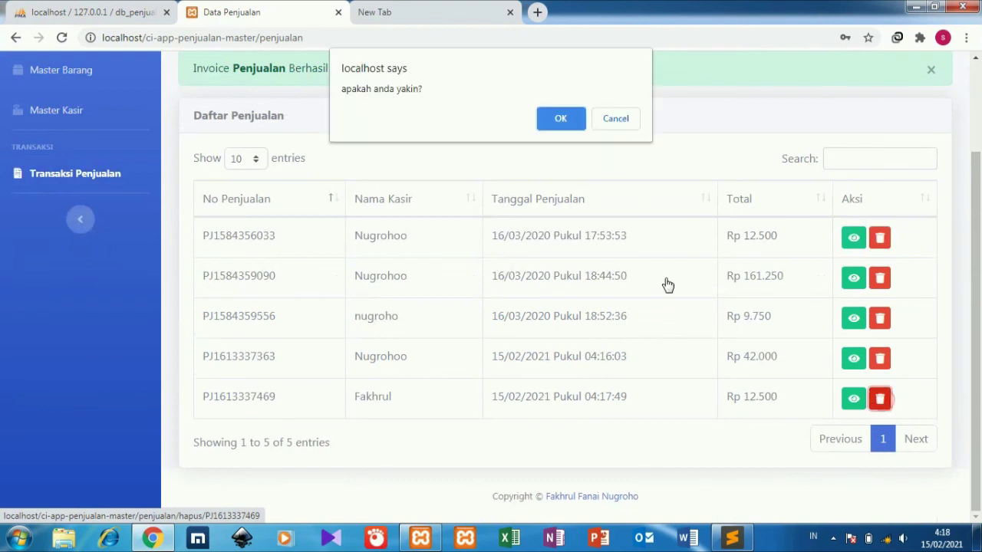
{"action": "left_click", "coordinate": [566, 120]}
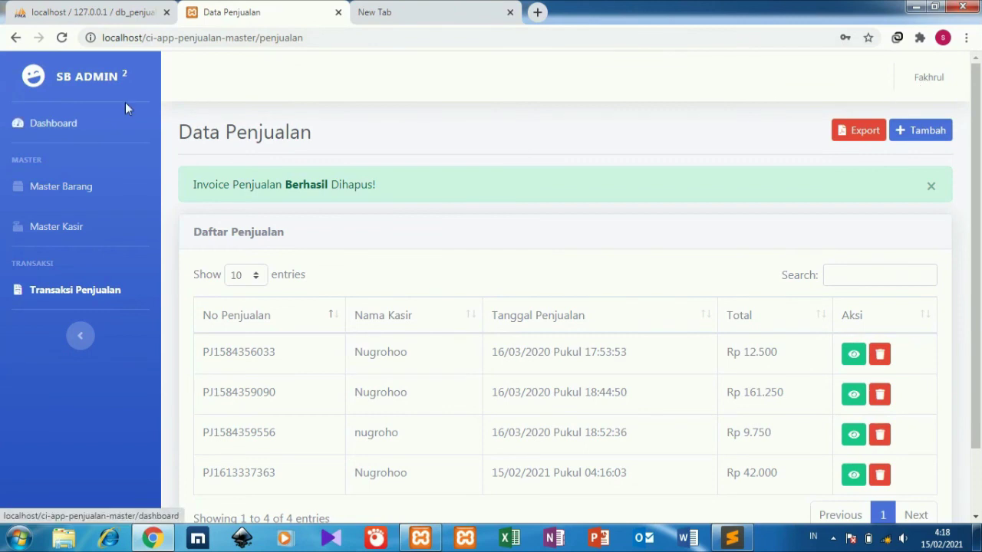
Return to the dashboard and log out of the cashier account.
{"action": "left_click", "coordinate": [86, 130]}
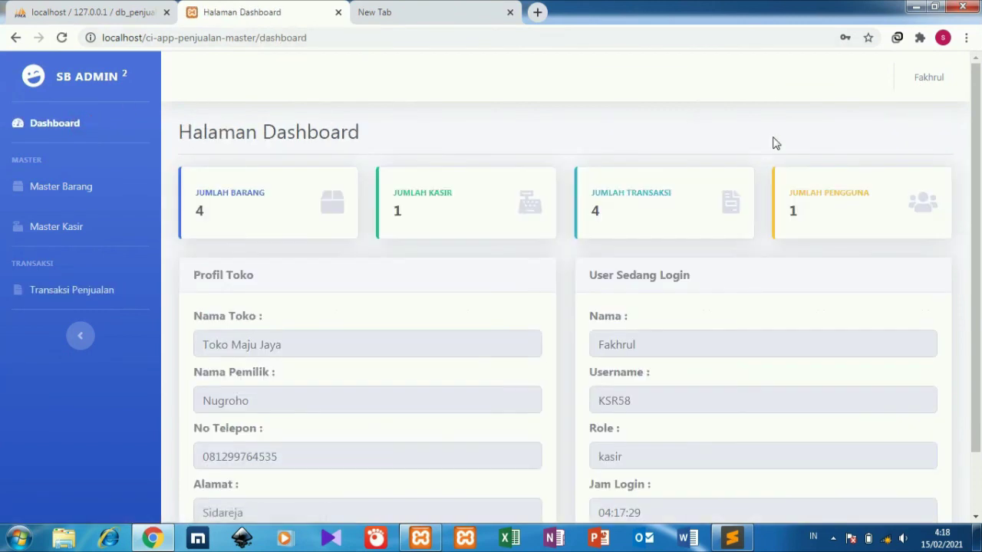
{"action": "left_click", "coordinate": [940, 80]}
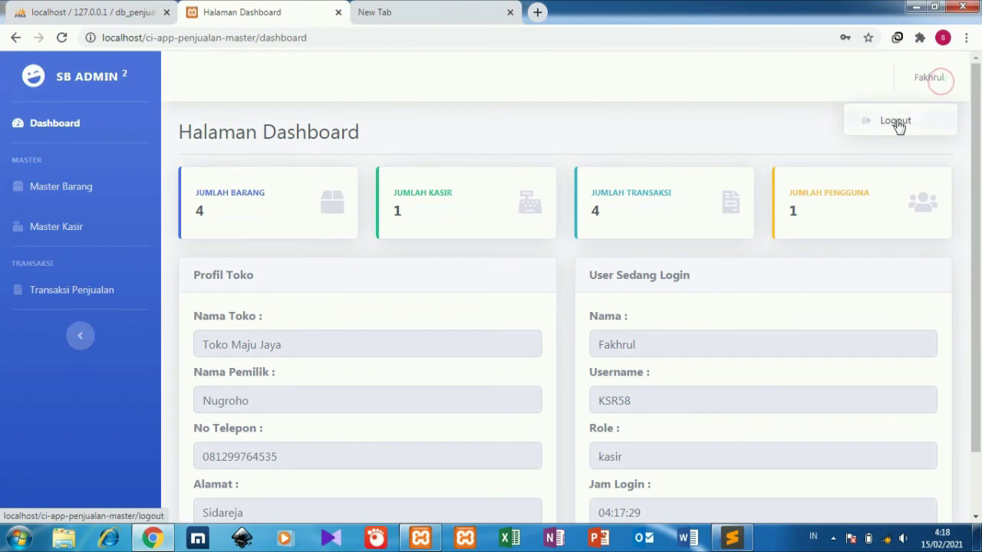
{"action": "left_click", "coordinate": [896, 123]}
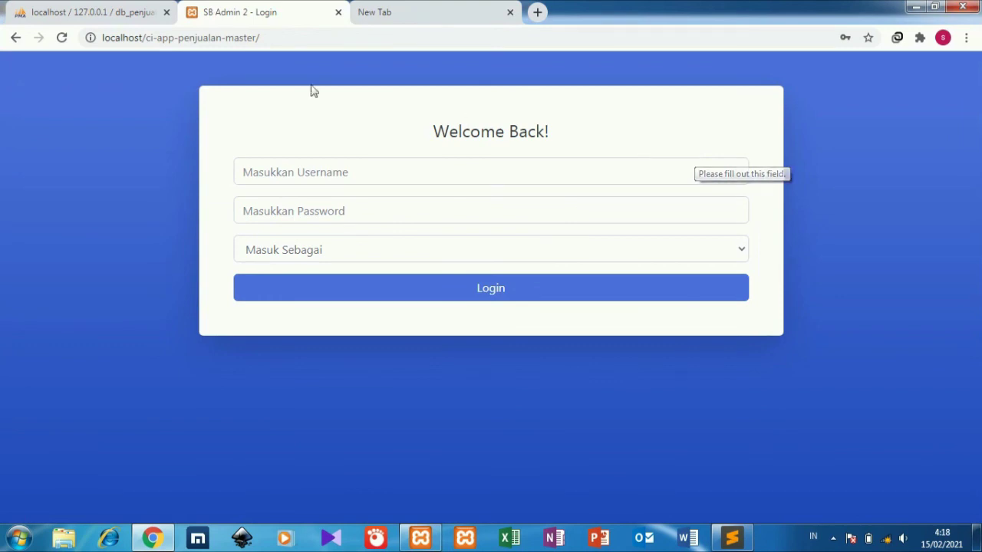
{"action": "left_click", "coordinate": [92, 12]}
{"action": "left_click", "coordinate": [234, 9]}
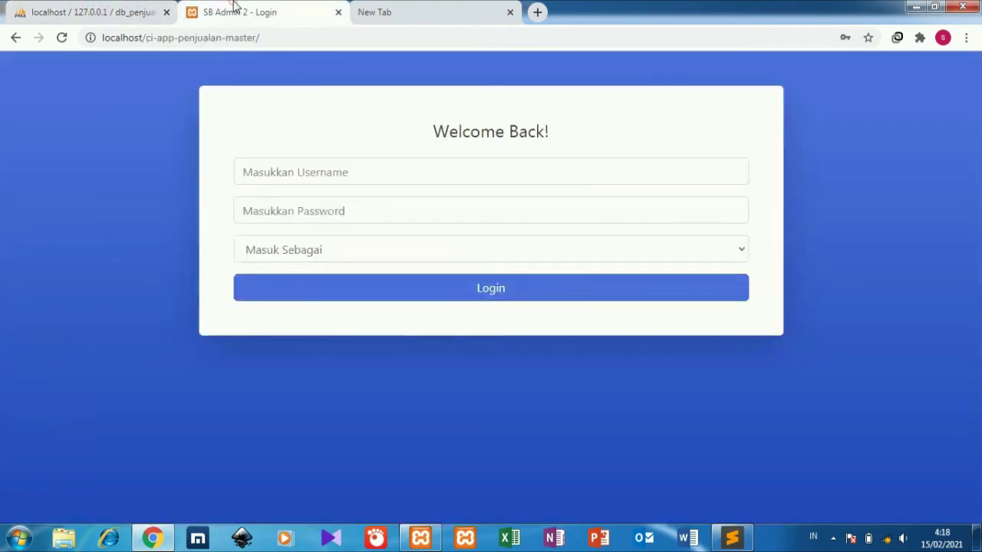